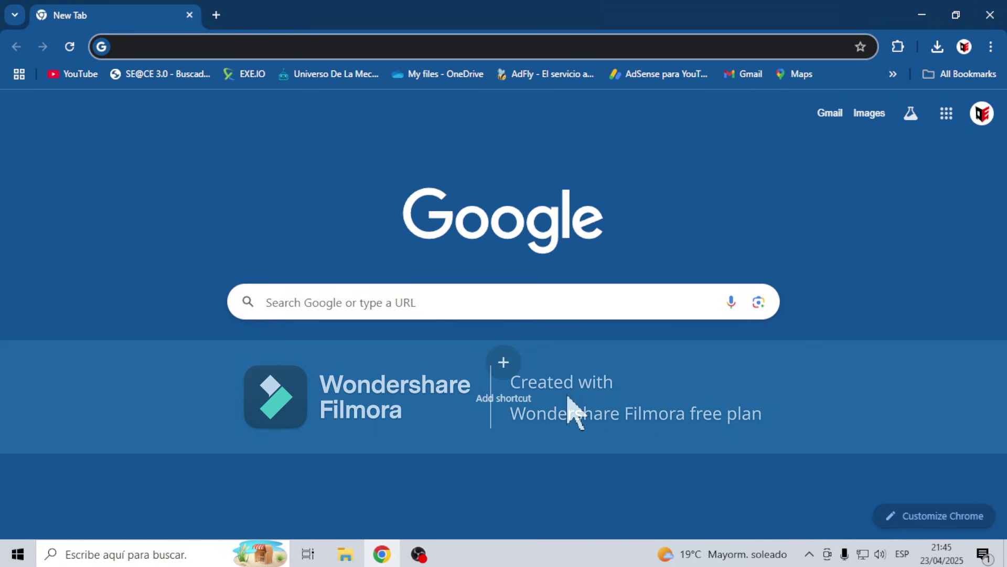
- Run a Google search for 'AUTODESK'
click(496, 304)
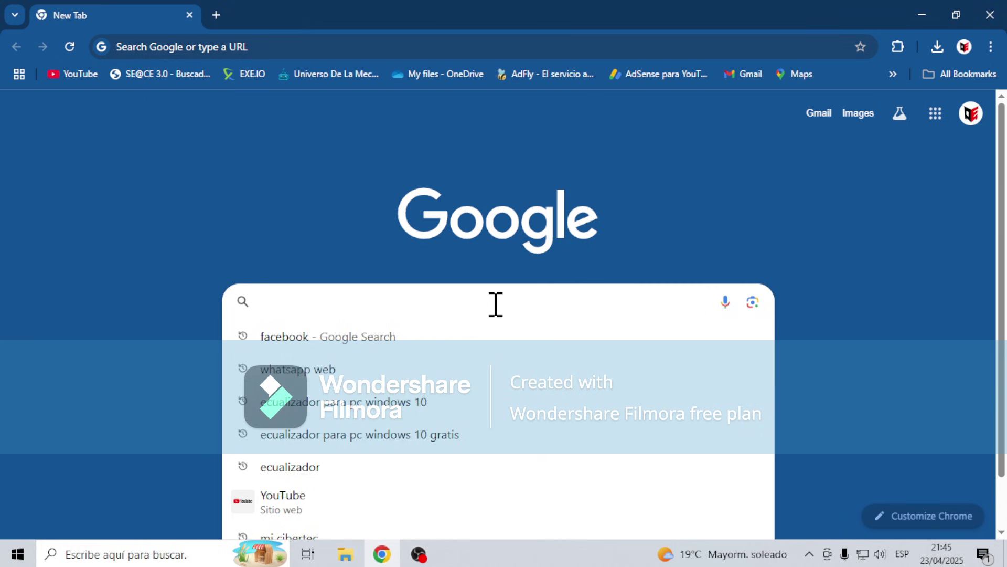
text(AUTO)
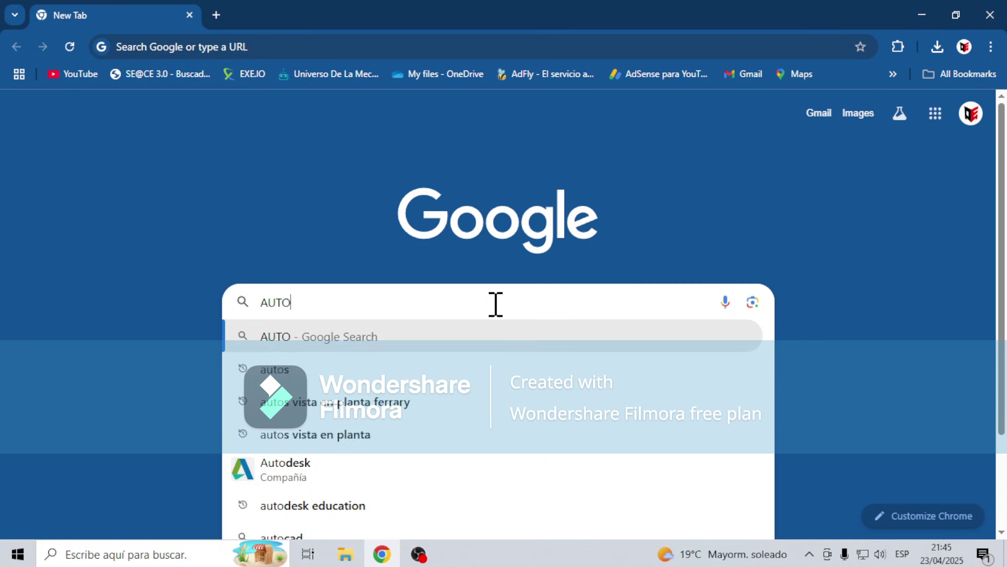
text(DESK)
key(Return)
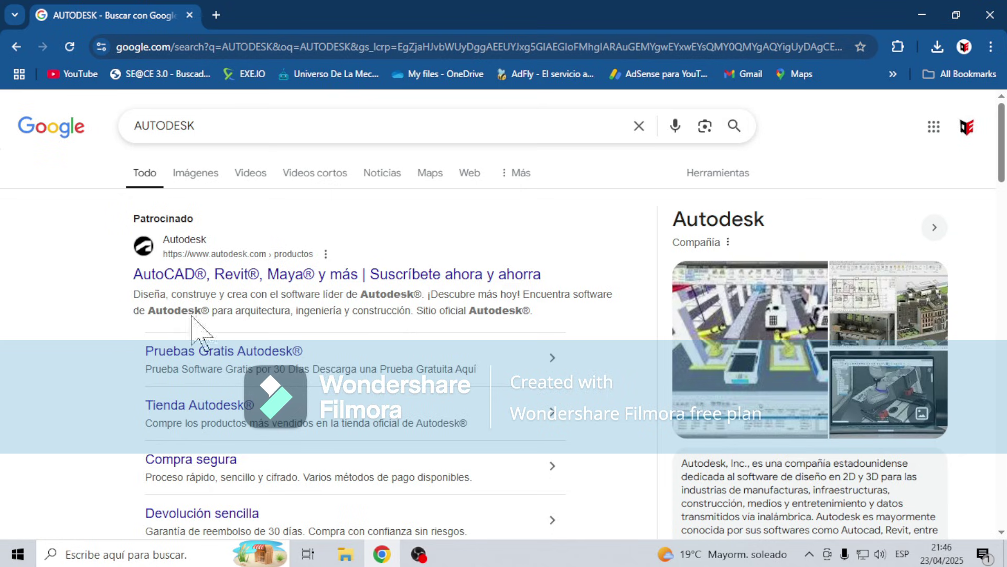
- Open the sponsored Autodesk result and look over the LATAM product cards
click(181, 240)
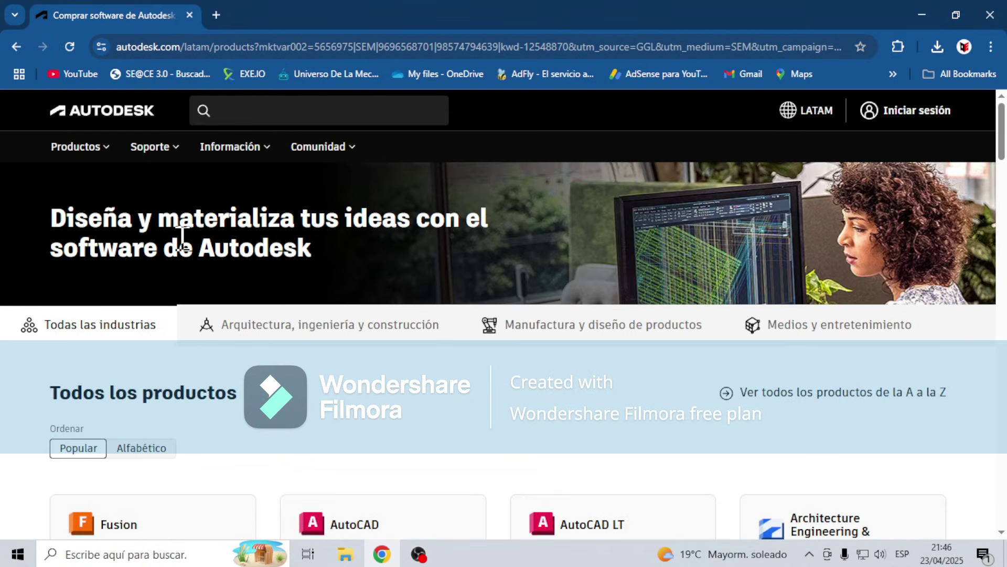
scroll(549, 408, down, 6)
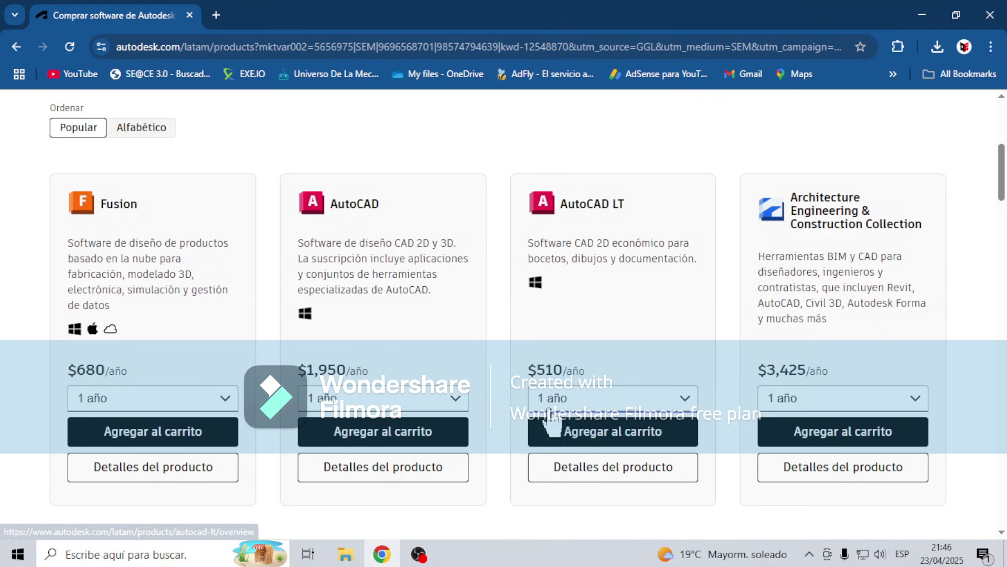
scroll(551, 409, up, 6)
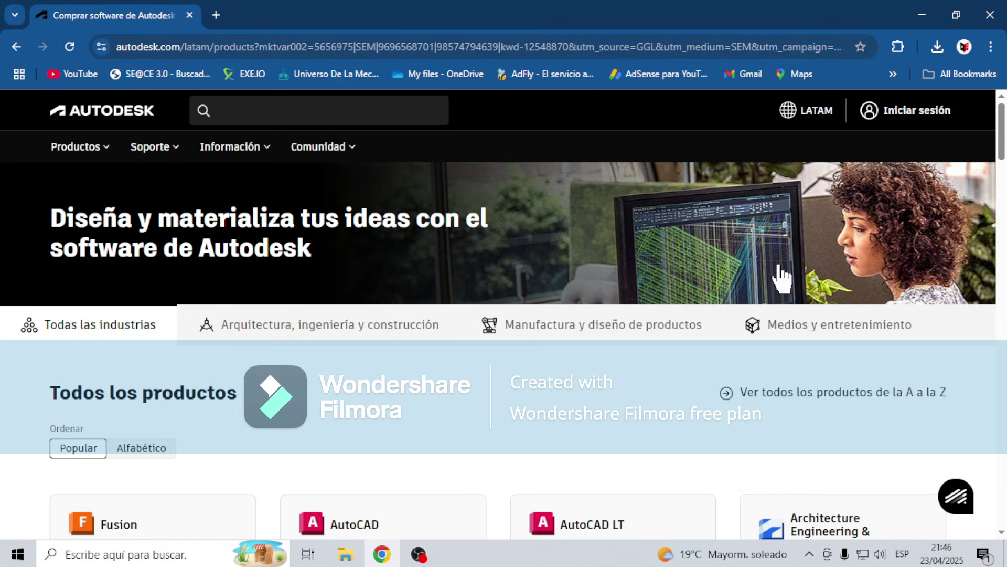
- Go to the Autodesk sign-in page and look over the new-account form
click(909, 114)
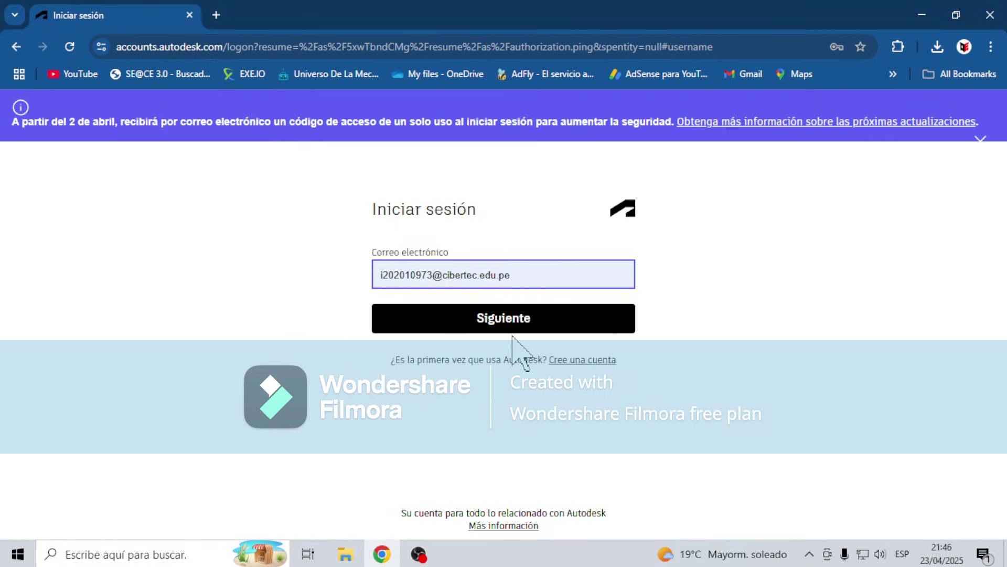
click(573, 363)
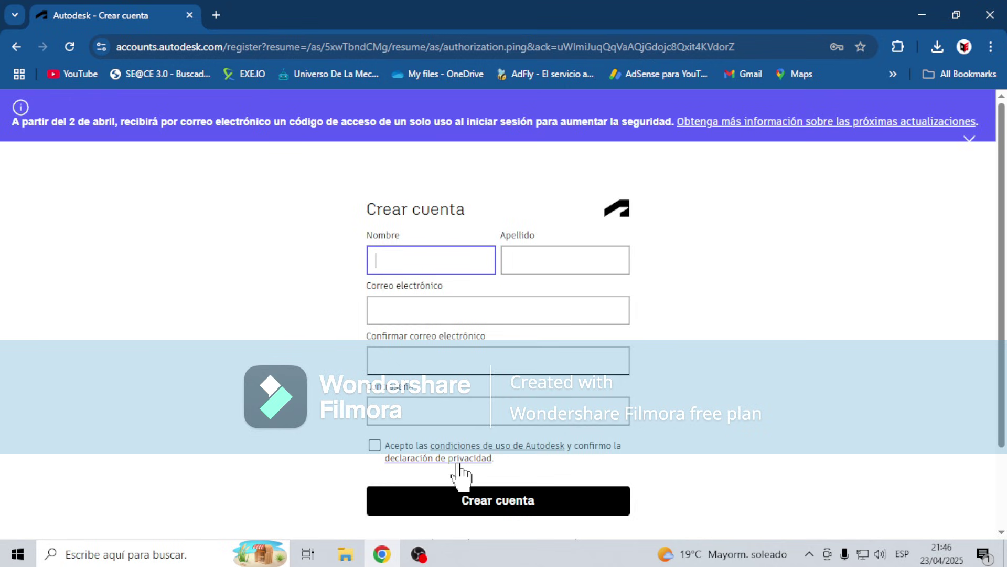
scroll(404, 420, down, 2)
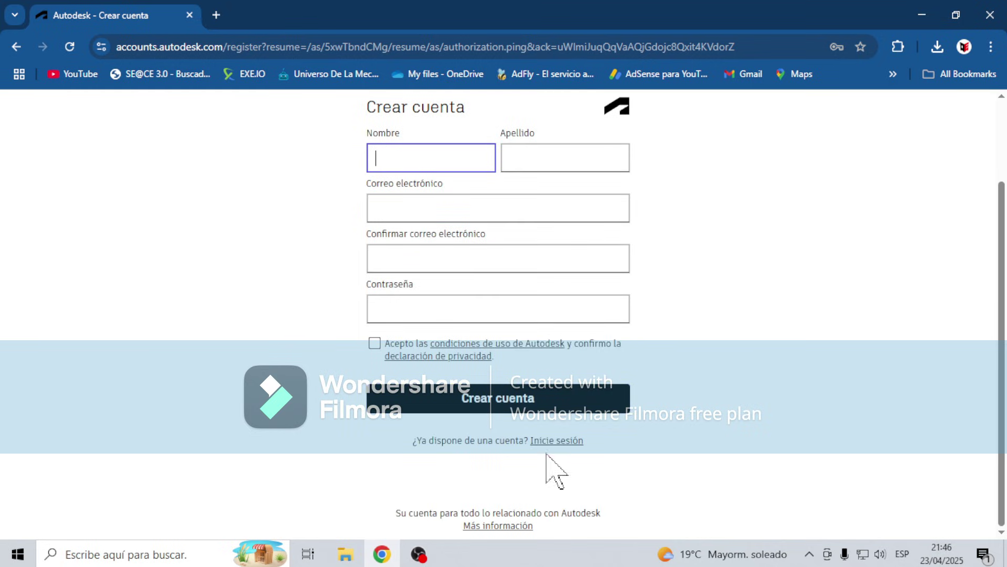
scroll(532, 436, up, 2)
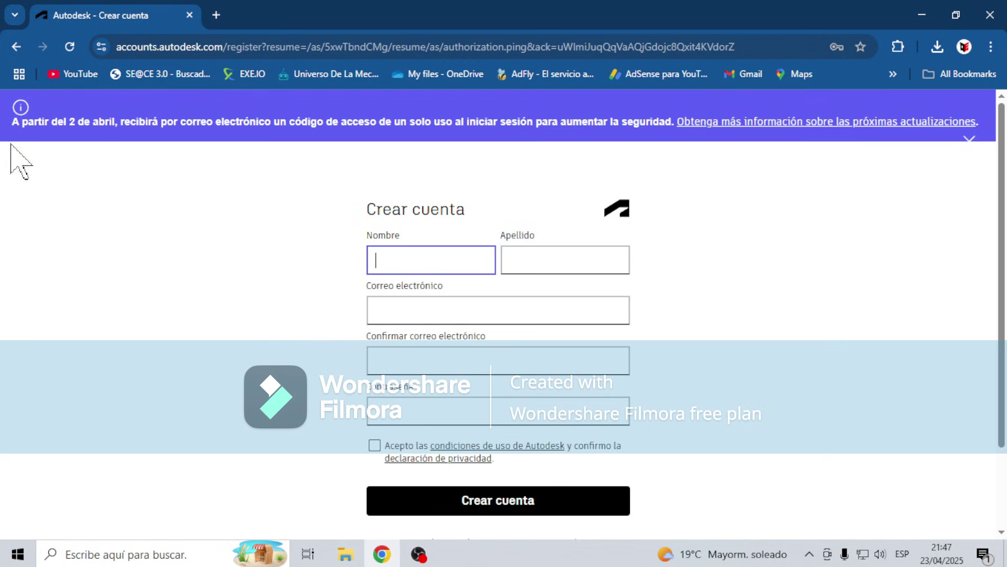
scroll(423, 354, down, 2)
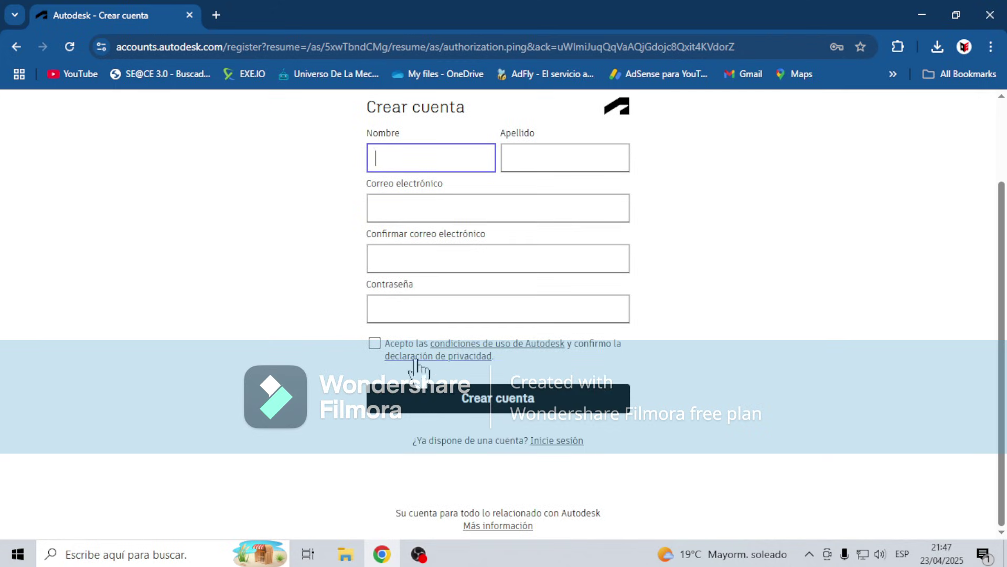
- Sign in with the existing education account's e-mail and password
click(557, 440)
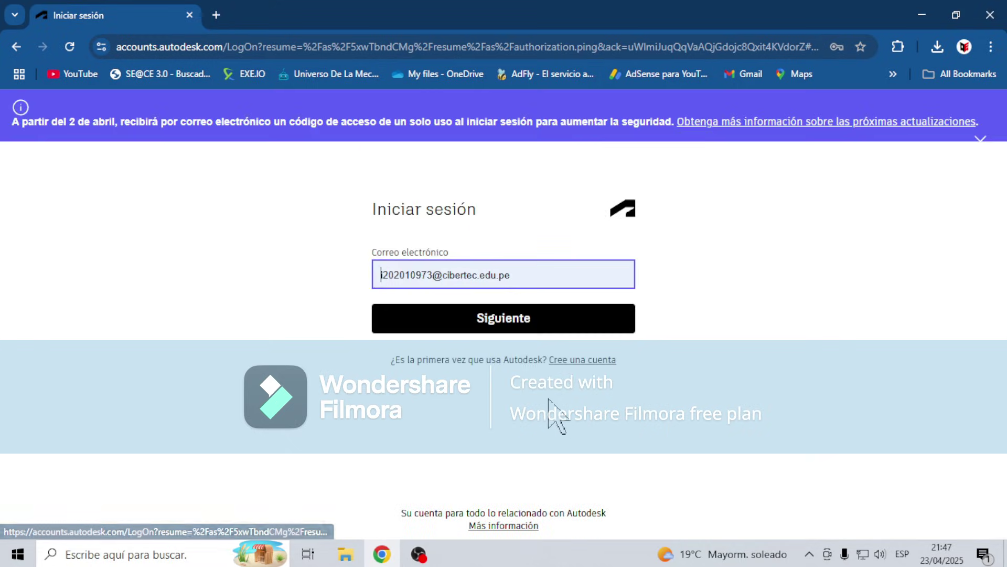
click(514, 318)
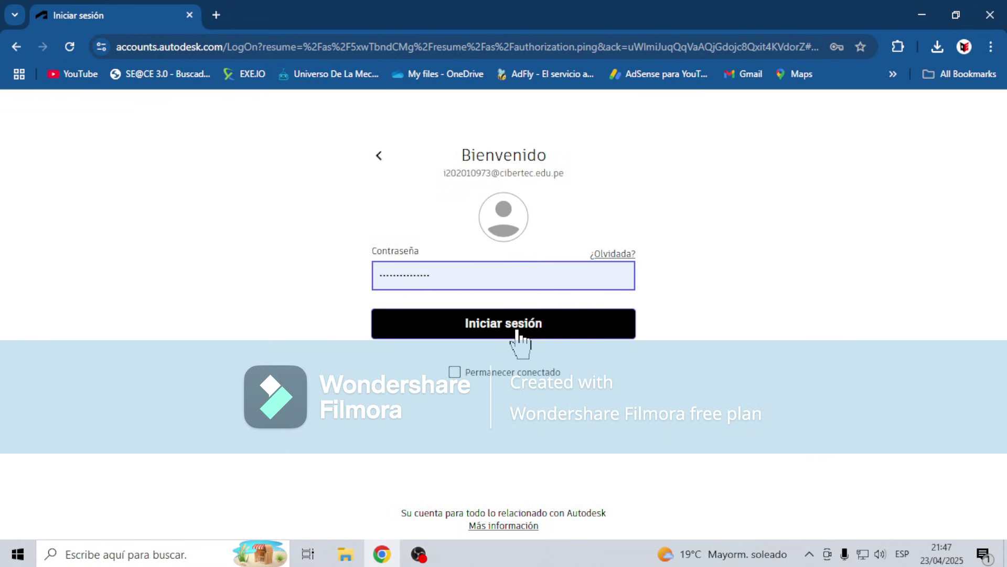
click(520, 336)
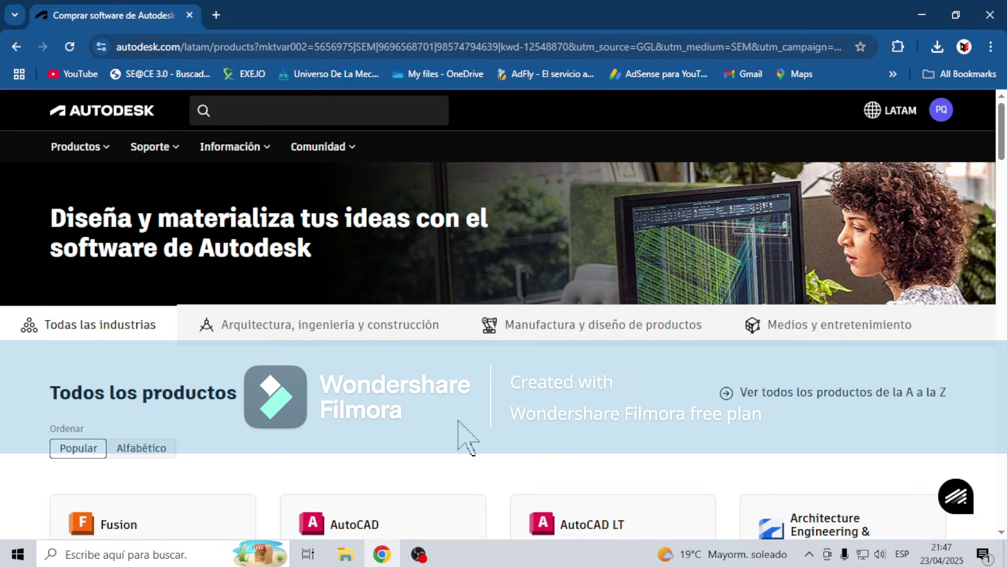
- Open the Apoyo Educativo page from the support menu and scroll through it
scroll(462, 431, down, 5)
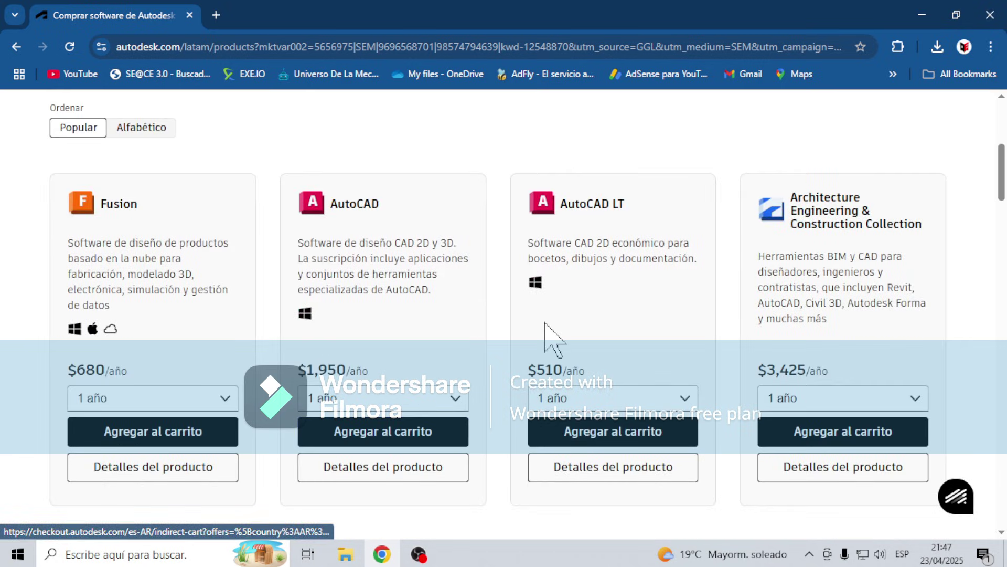
scroll(283, 420, up, 5)
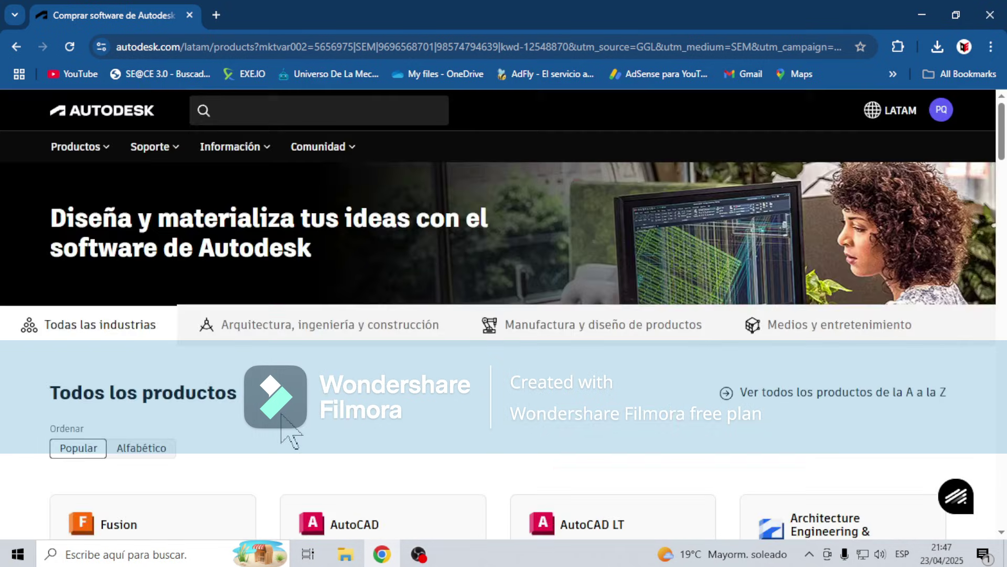
click(163, 153)
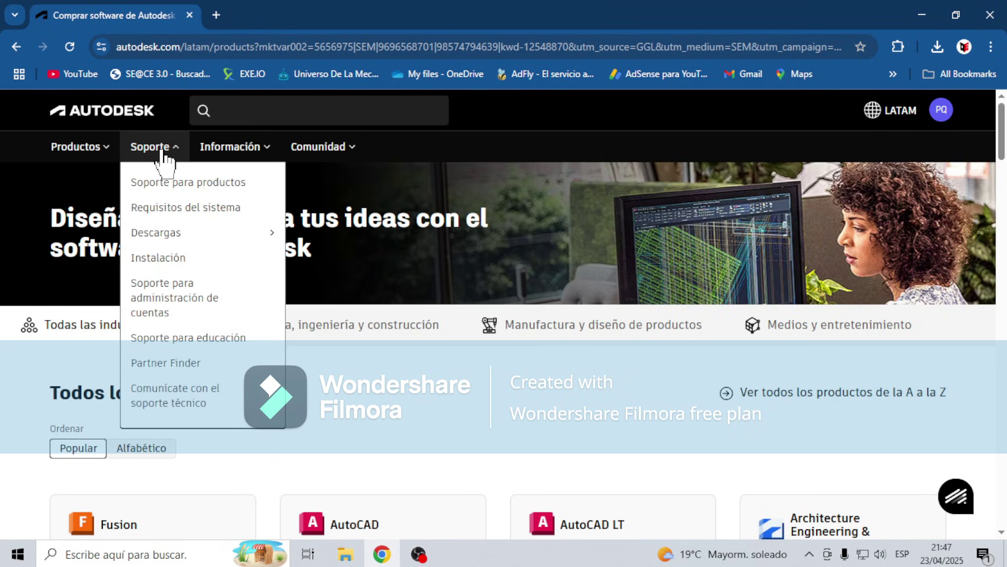
click(225, 341)
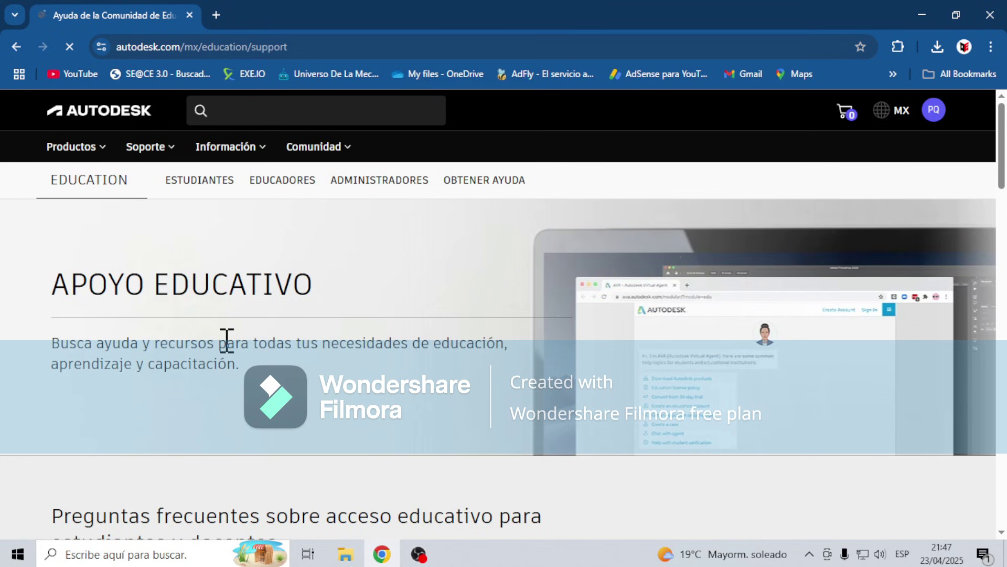
scroll(348, 318, down, 5)
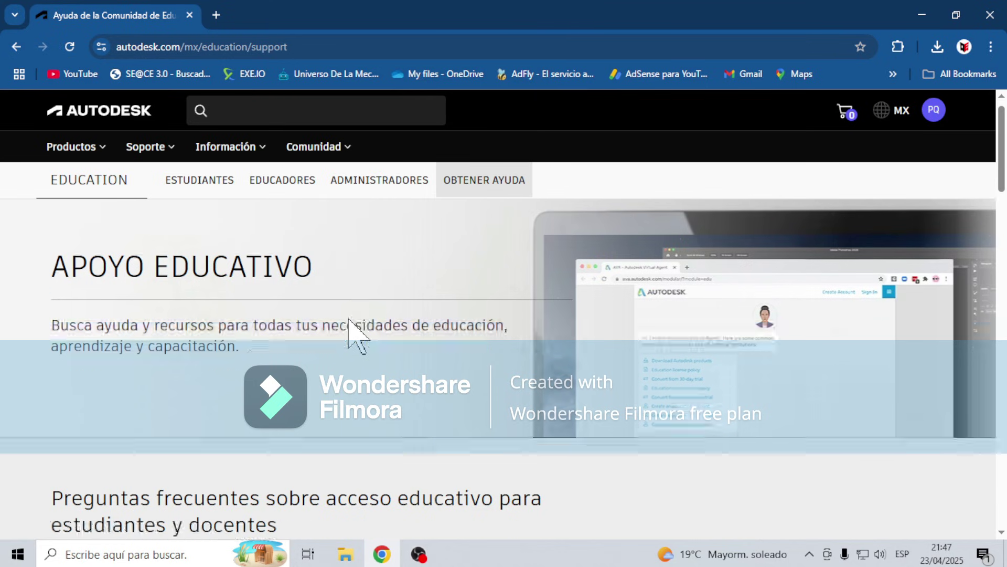
scroll(348, 318, down, 5)
scroll(348, 318, down, 5)
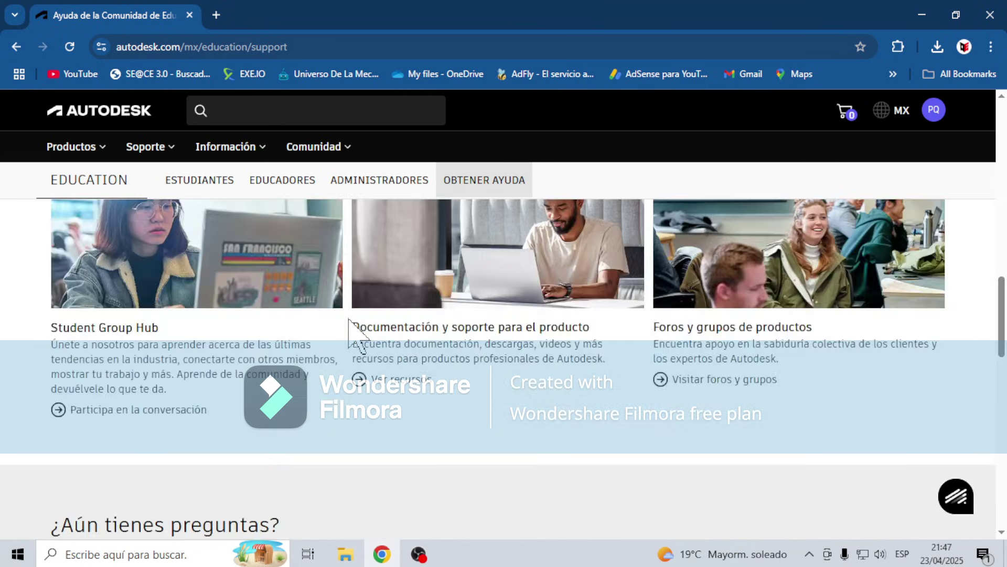
scroll(348, 318, down, 5)
scroll(348, 319, down, 5)
scroll(350, 319, up, 8)
scroll(351, 318, up, 3)
scroll(349, 320, up, 6)
scroll(347, 318, up, 10)
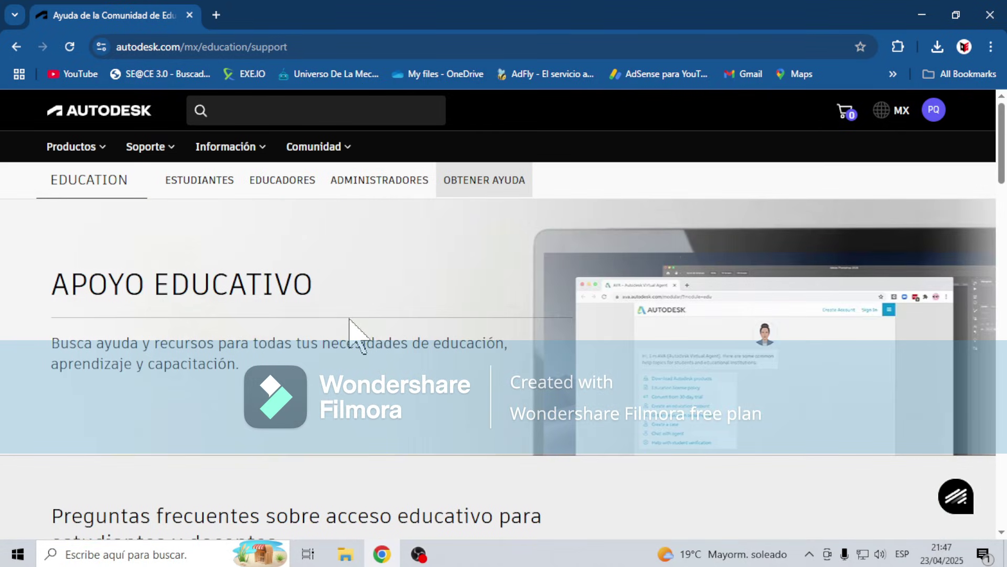
scroll(351, 318, down, 6)
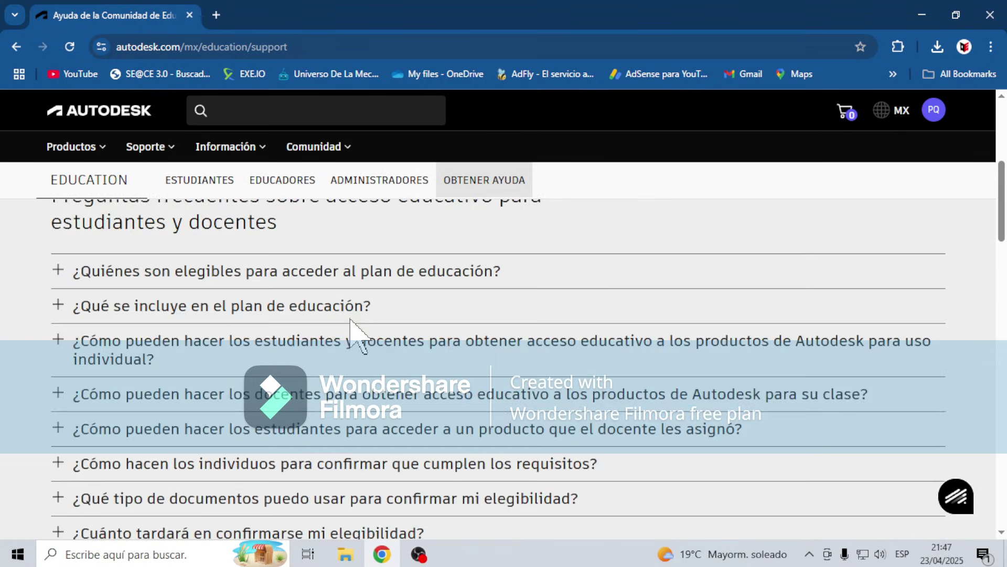
scroll(997, 232, down, 6)
scroll(990, 292, down, 3)
scroll(961, 386, down, 8)
scroll(892, 414, down, 4)
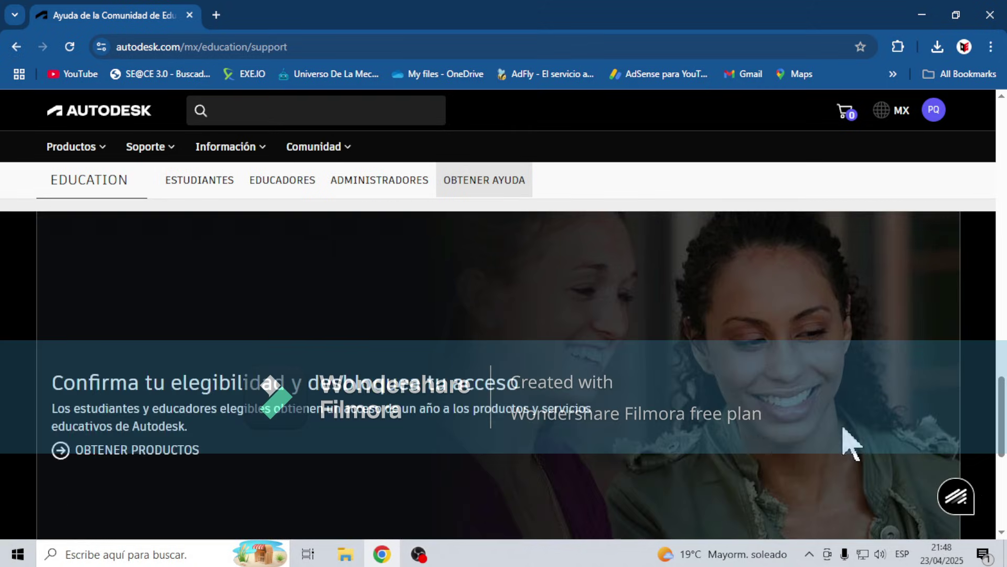
scroll(162, 405, up, 8)
scroll(198, 214, up, 8)
- Go from Estudiantes through 'Obtener productos' and scroll the catalogue to AutoCAD
click(194, 176)
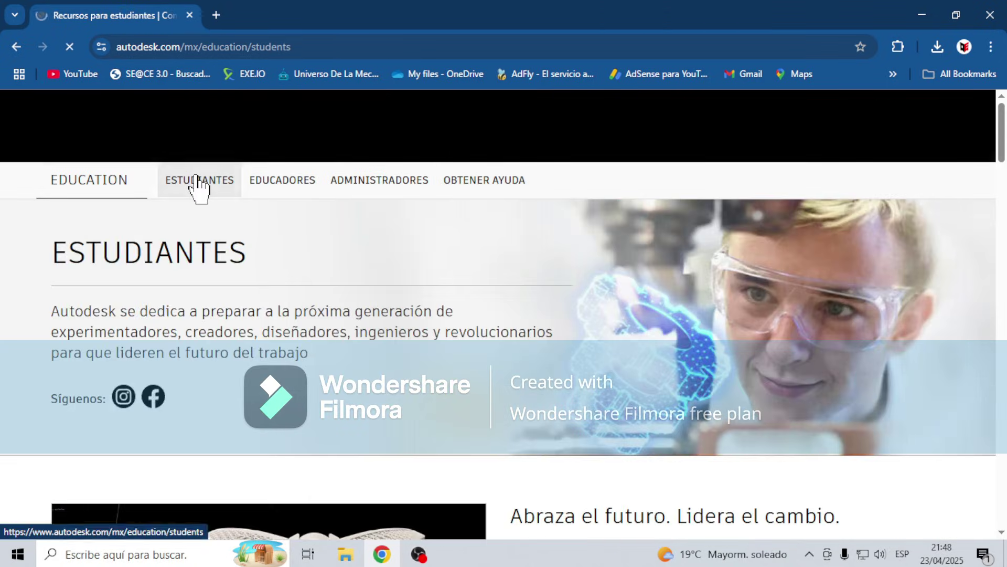
scroll(261, 279, down, 5)
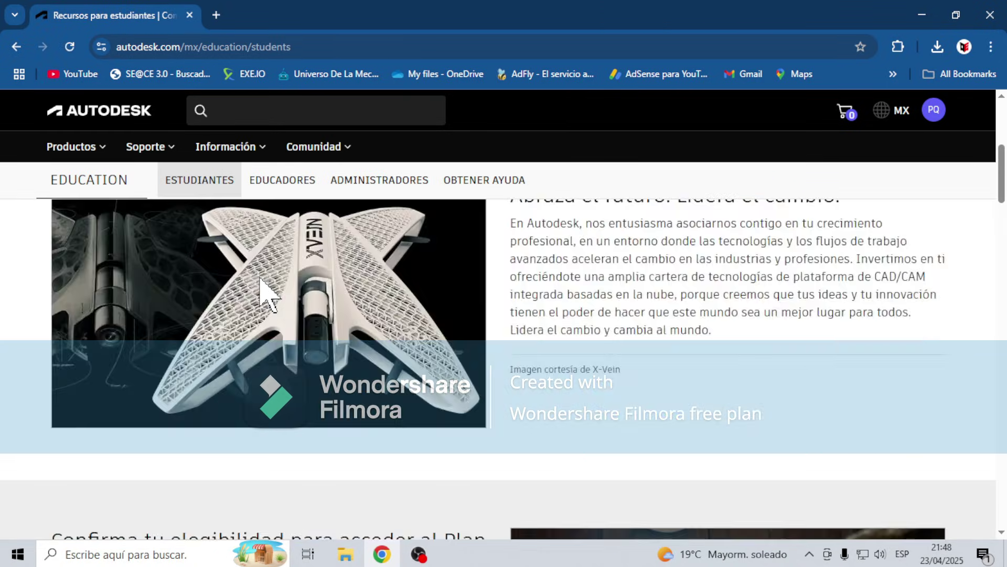
scroll(260, 294, down, 5)
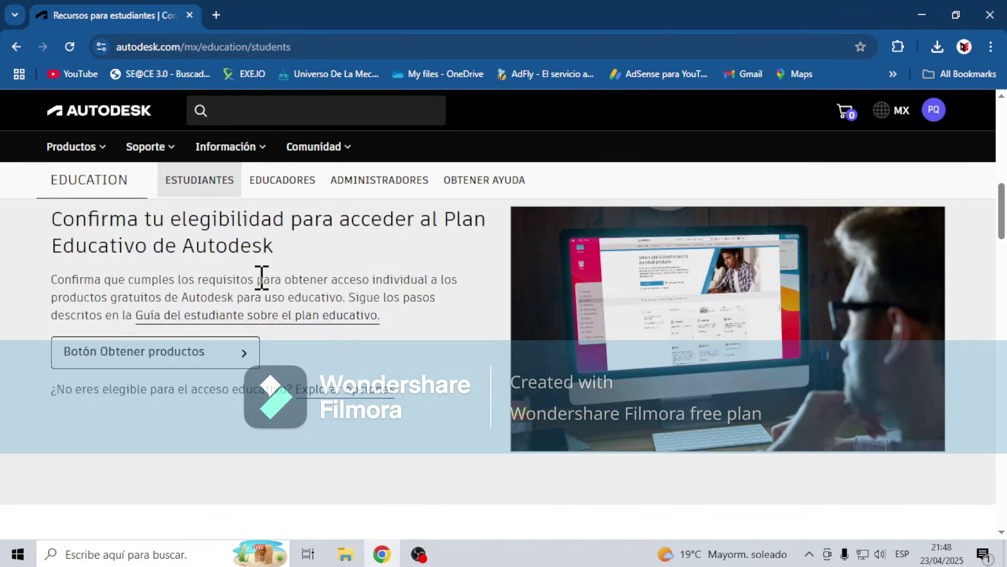
click(130, 358)
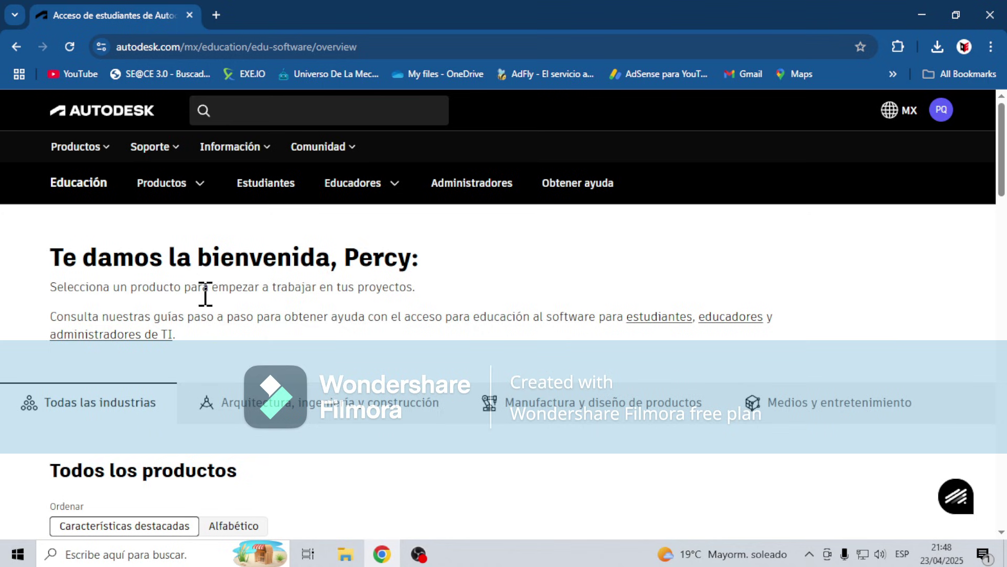
scroll(315, 385, down, 5)
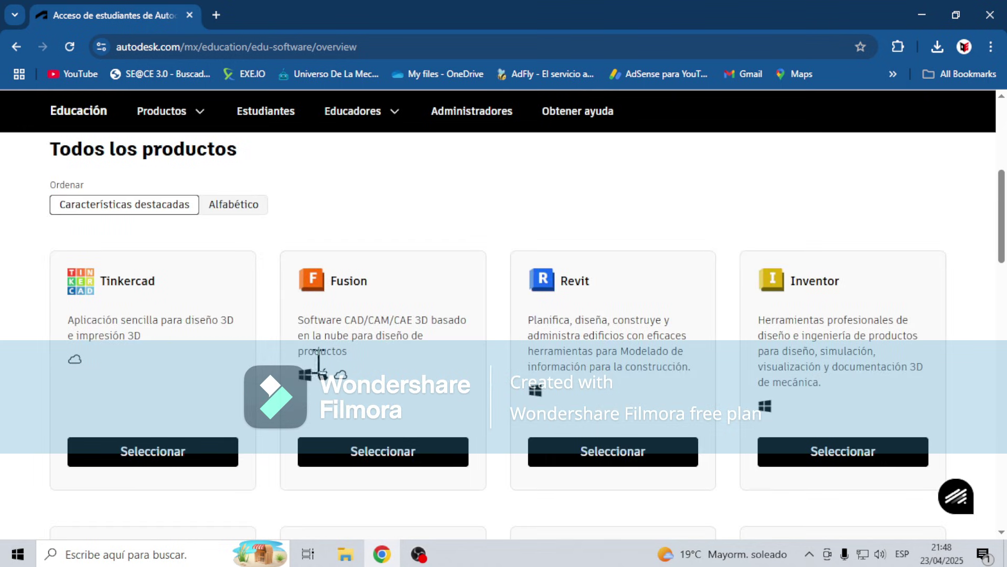
scroll(168, 465, down, 5)
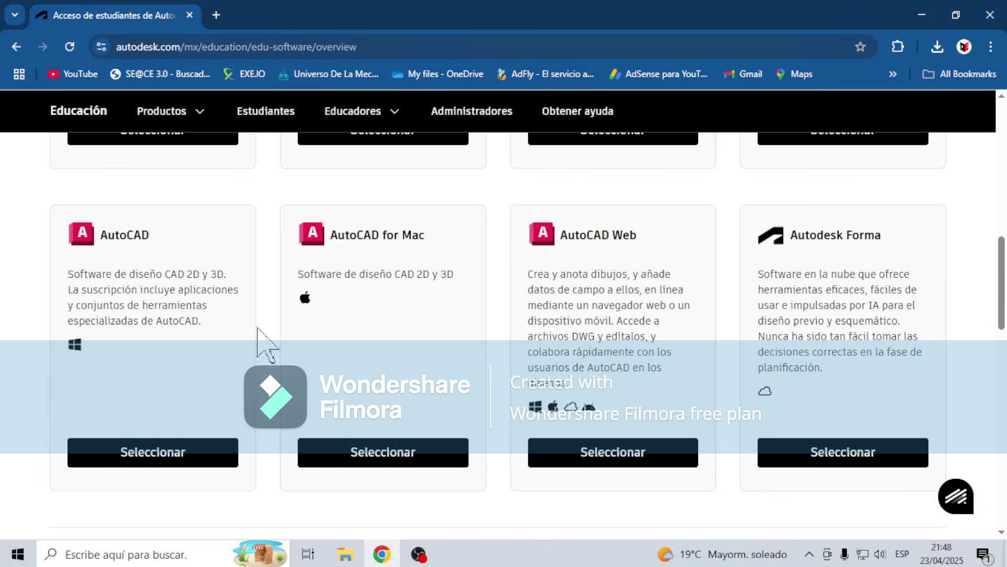
- Select AutoCAD's Estudiante plan, decline the survey, and follow 'Acceso a productos'
click(167, 456)
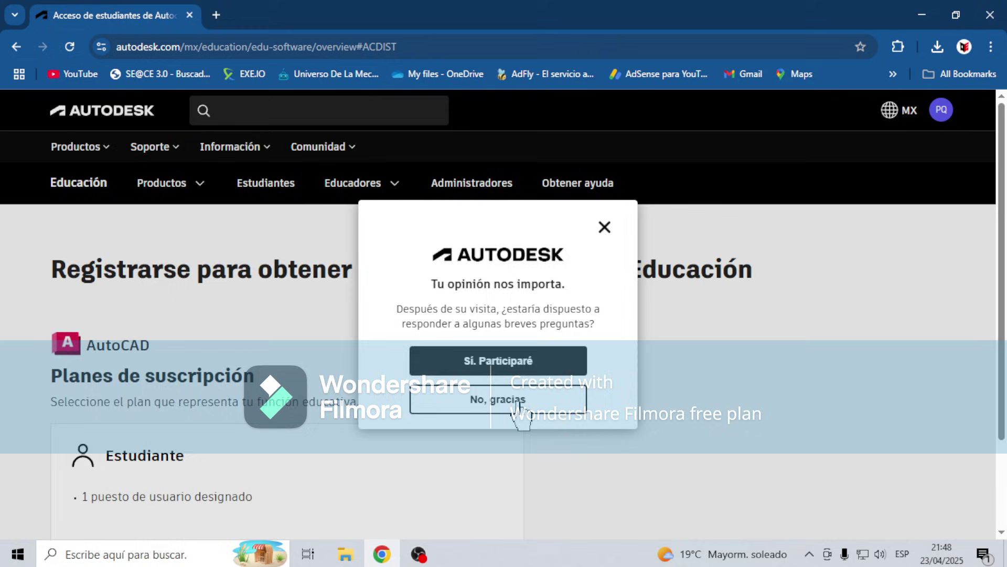
click(506, 414)
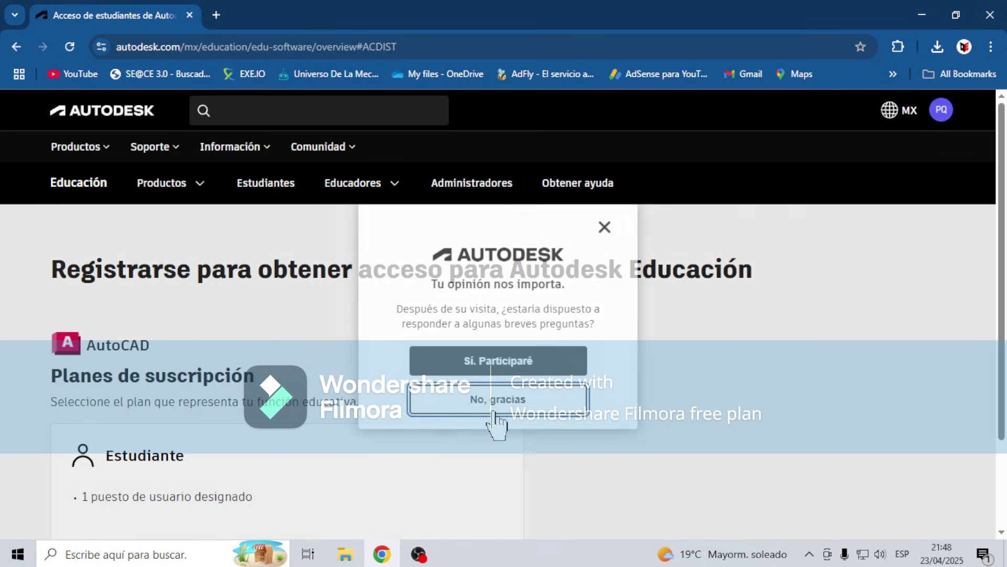
scroll(1005, 242, down, 2)
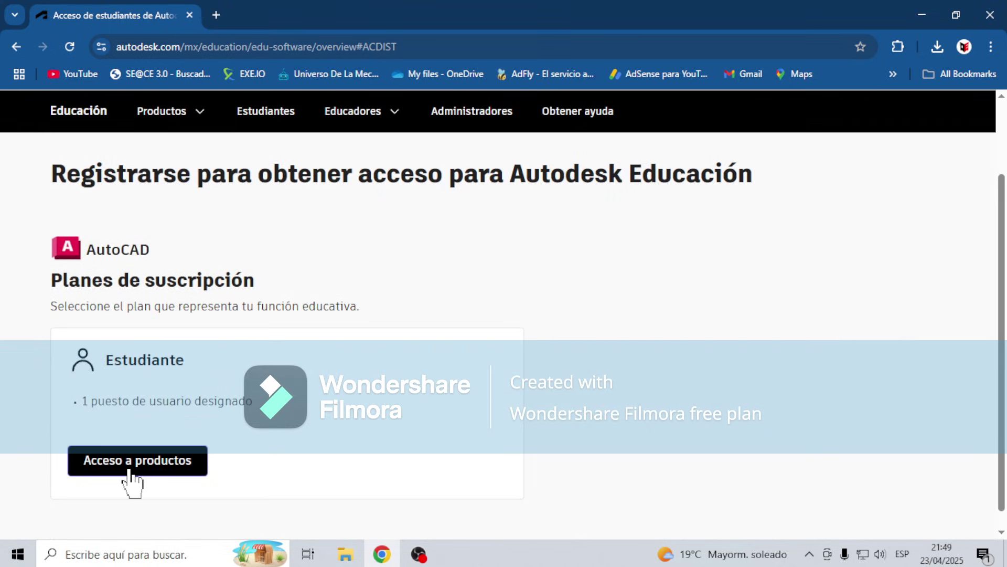
click(131, 474)
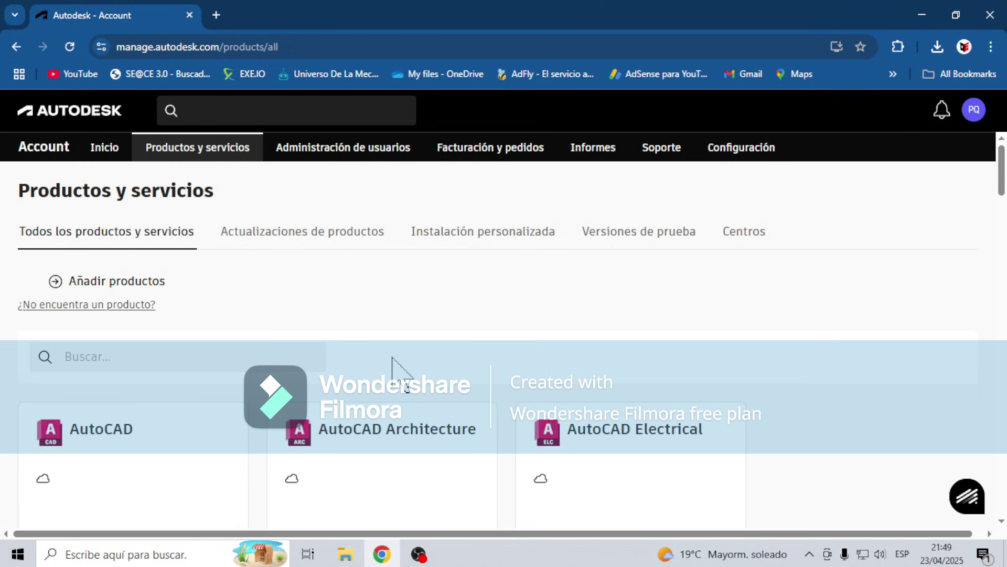
scroll(450, 365, down, 5)
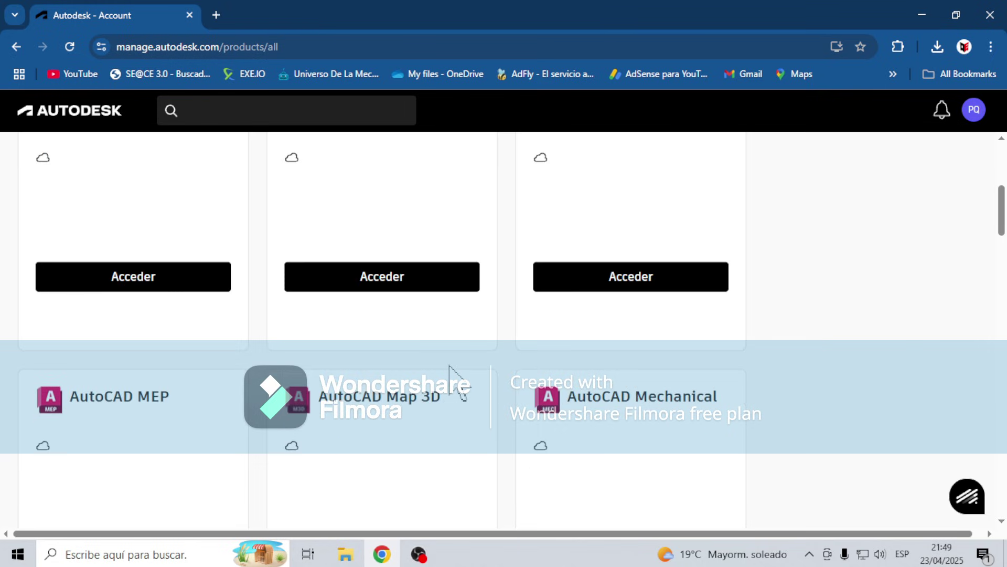
scroll(450, 366, down, 5)
scroll(450, 370, down, 5)
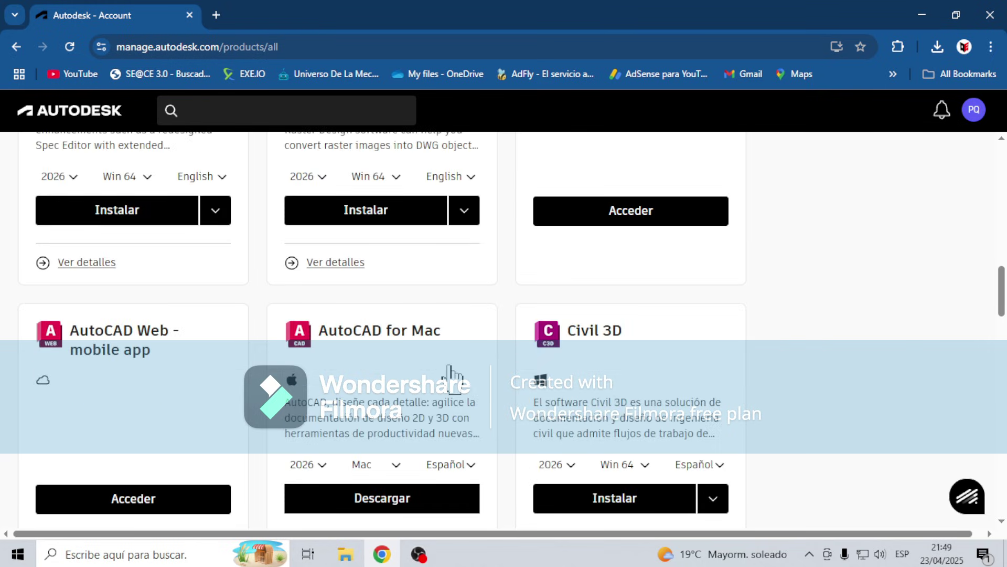
scroll(452, 374, down, 5)
scroll(452, 375, down, 5)
scroll(454, 377, down, 3)
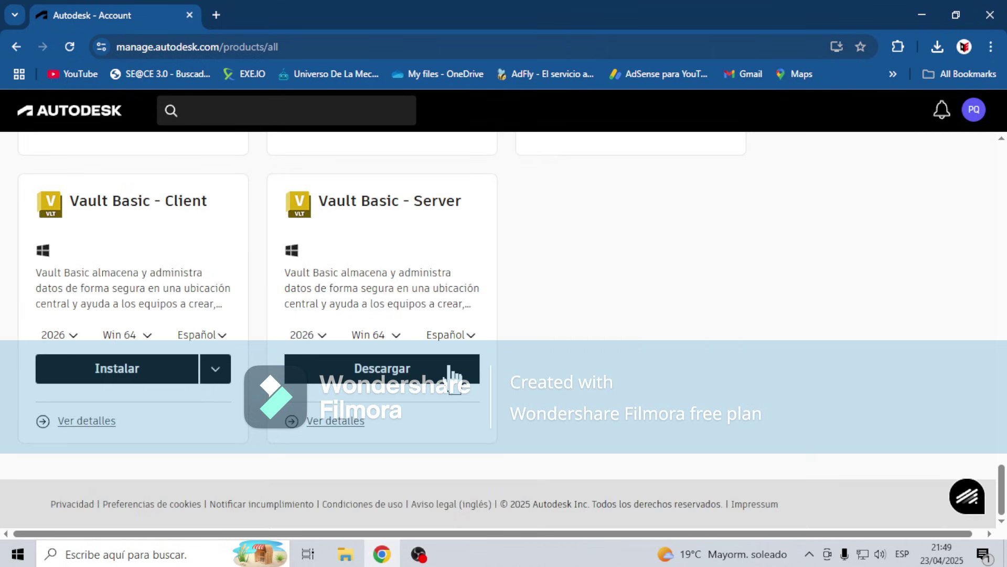
scroll(452, 377, up, 5)
scroll(450, 370, up, 10)
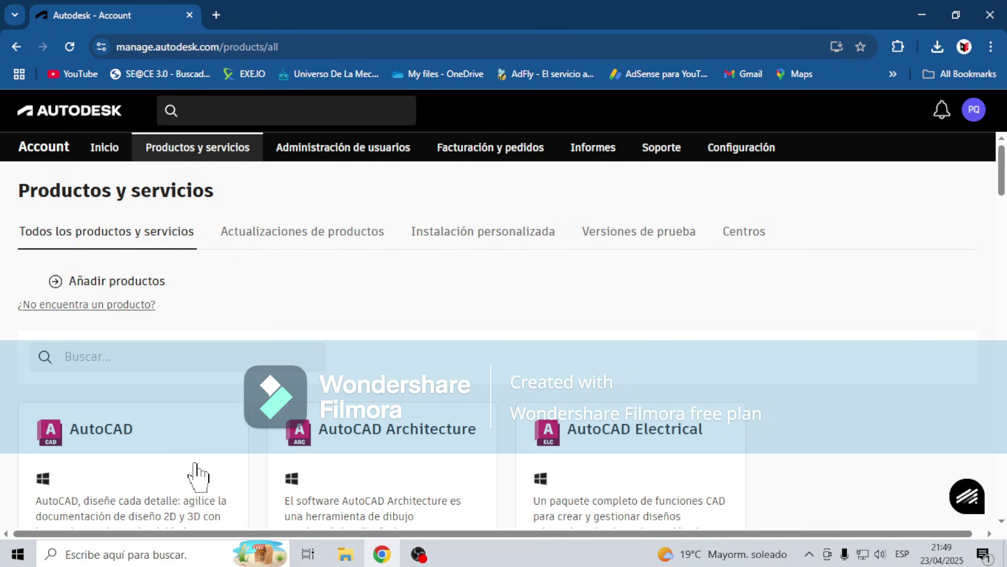
scroll(197, 477, down, 6)
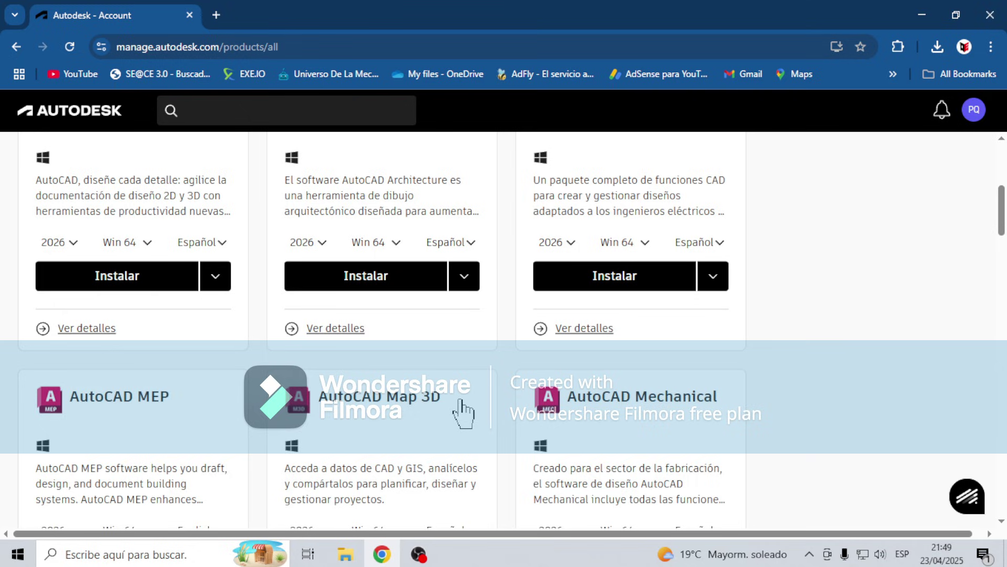
scroll(463, 412, down, 5)
scroll(464, 412, up, 5)
scroll(463, 412, up, 5)
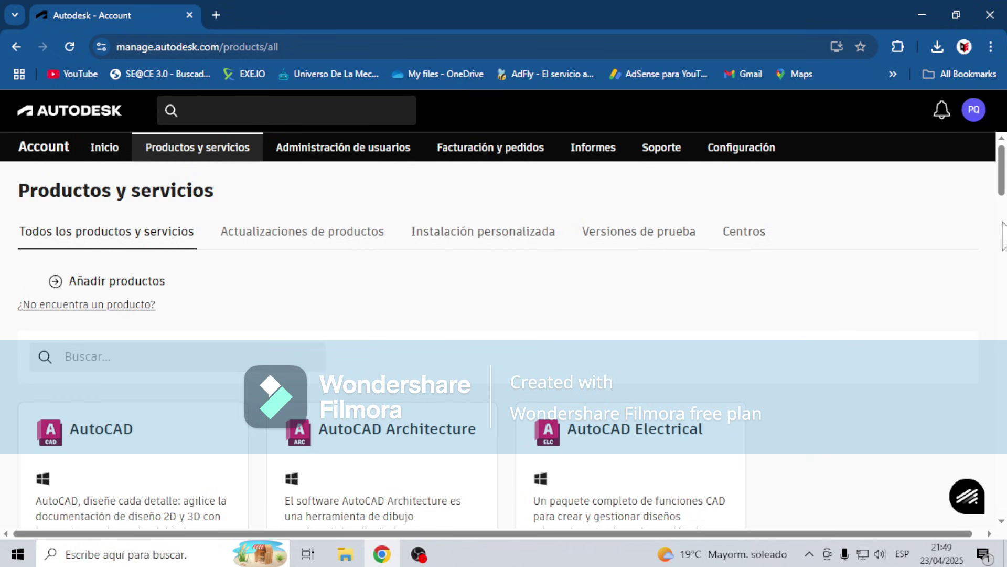
- Keep AutoCAD at 2026 and Win 64, switch its language to English, and show download options
drag(1002, 191, 1004, 217)
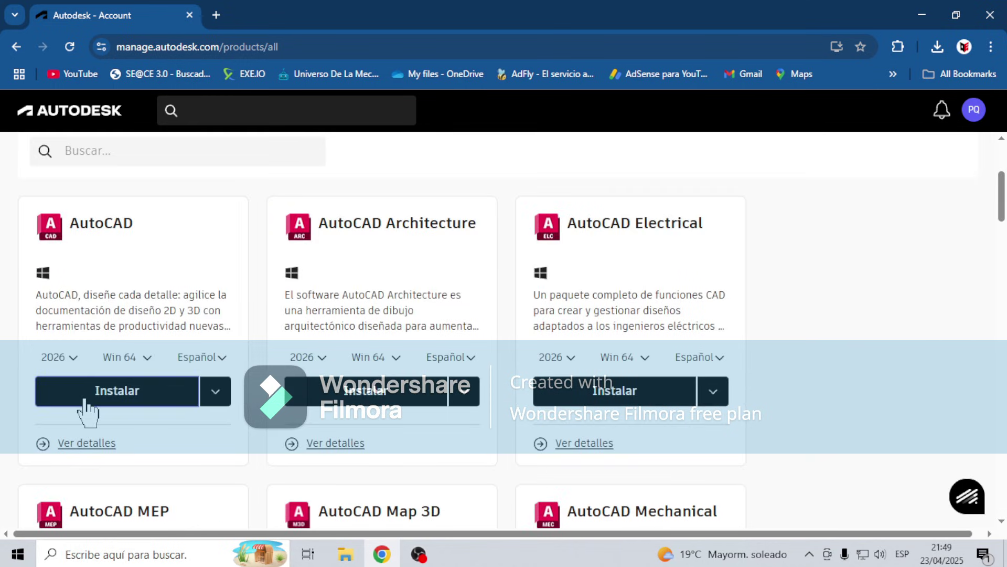
click(74, 362)
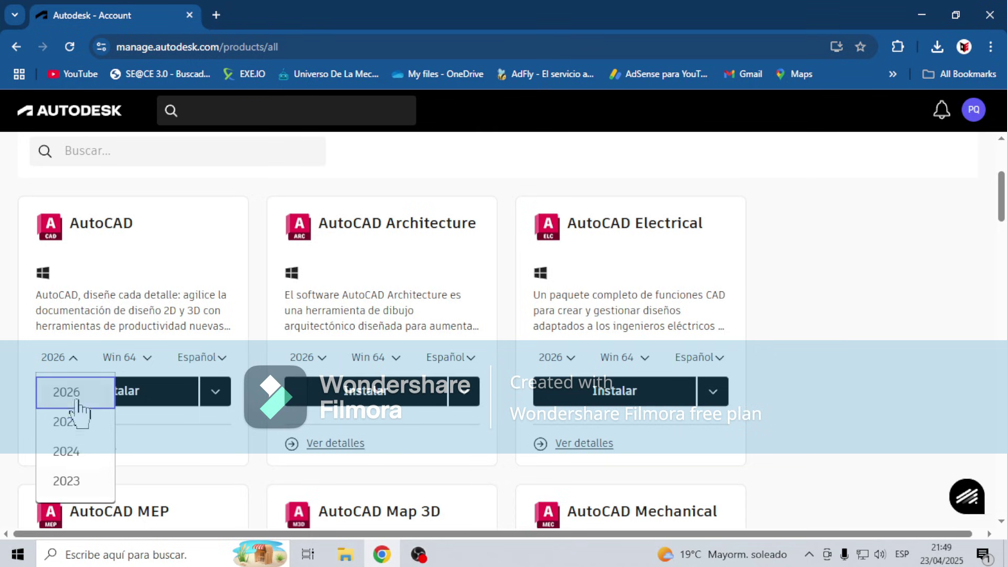
click(74, 360)
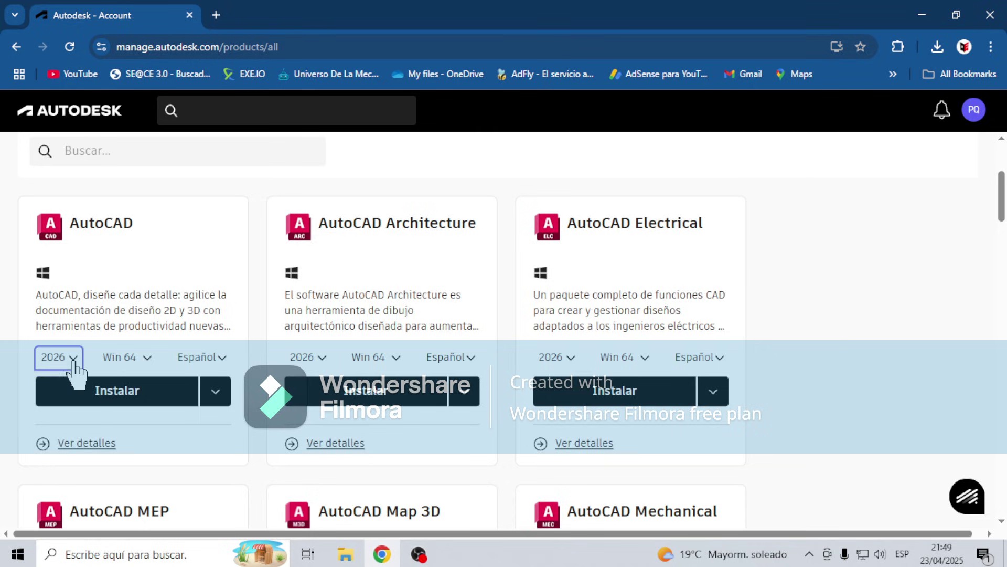
click(147, 359)
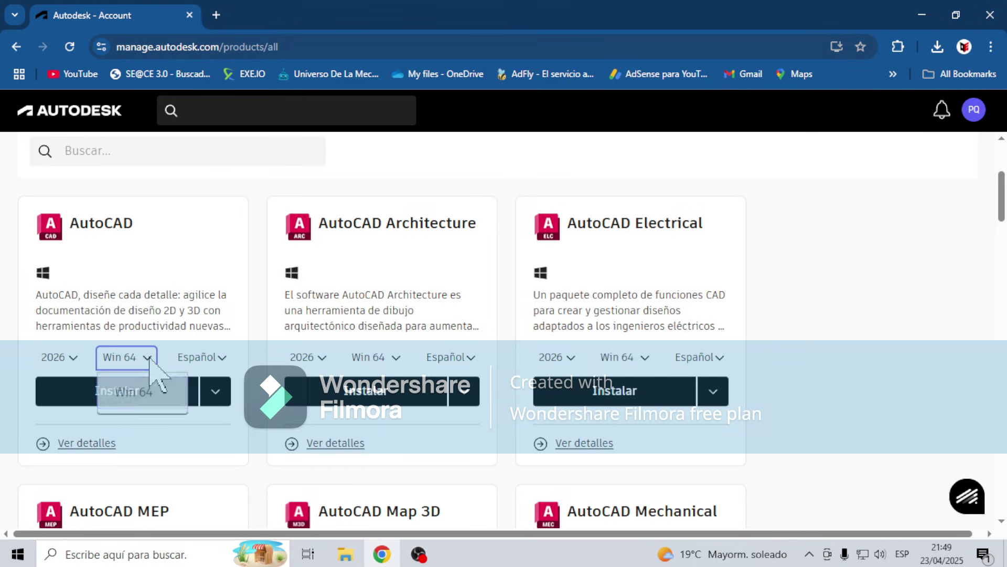
click(141, 391)
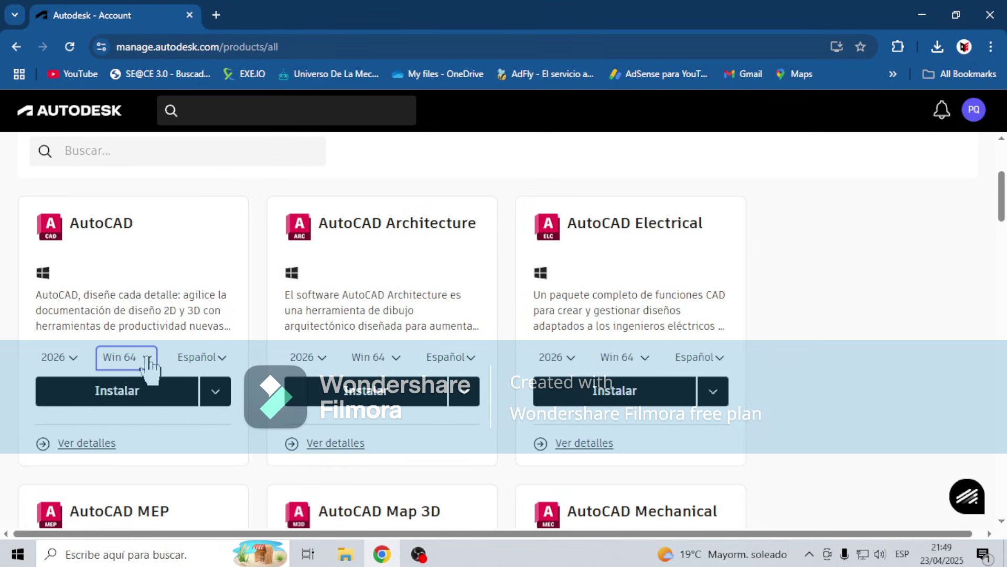
click(224, 360)
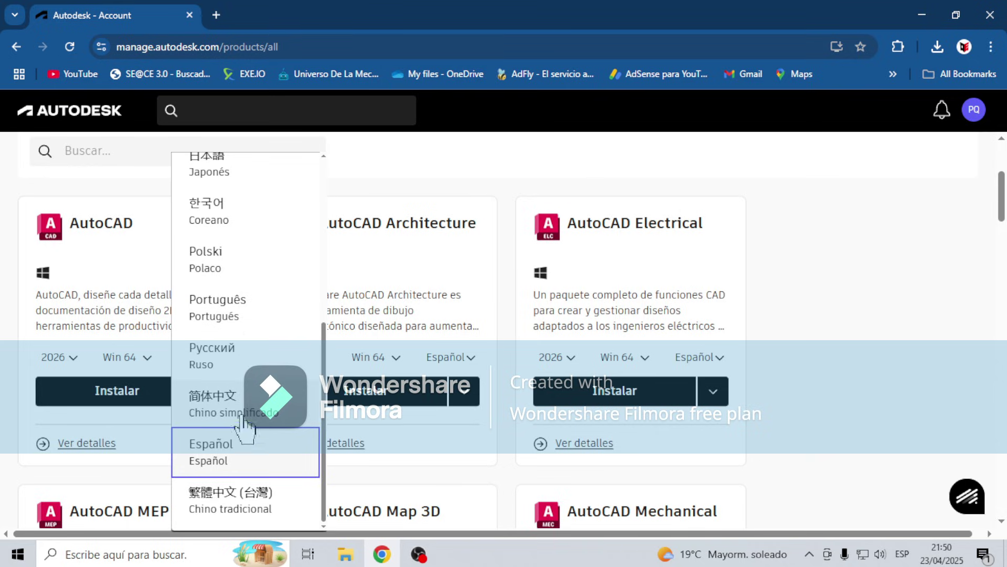
scroll(244, 422, up, 5)
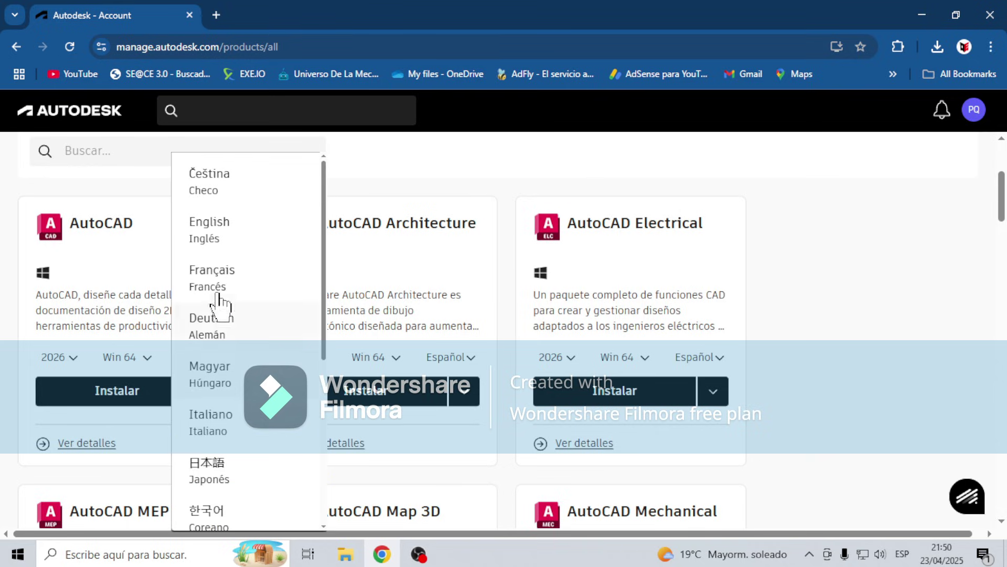
click(239, 248)
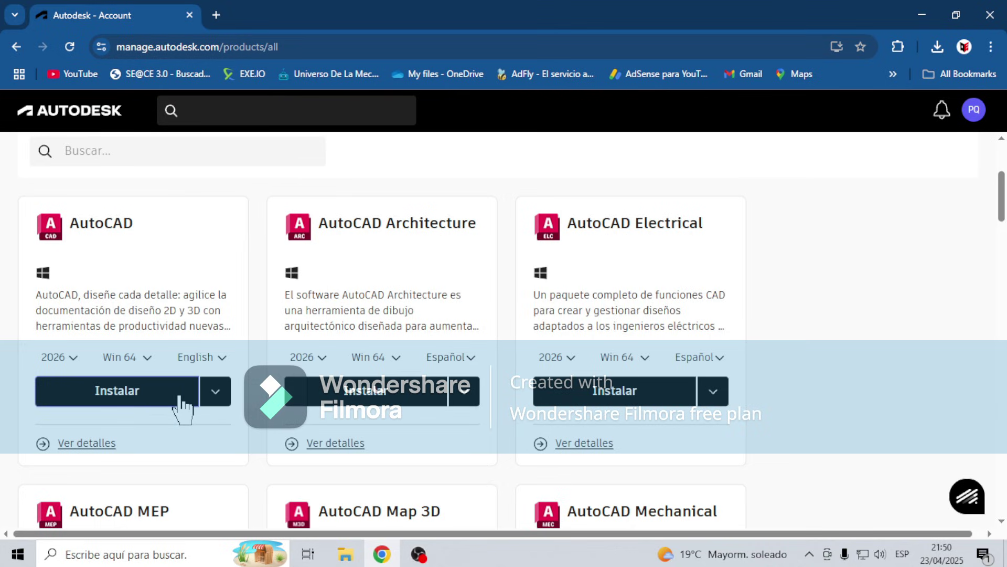
click(213, 394)
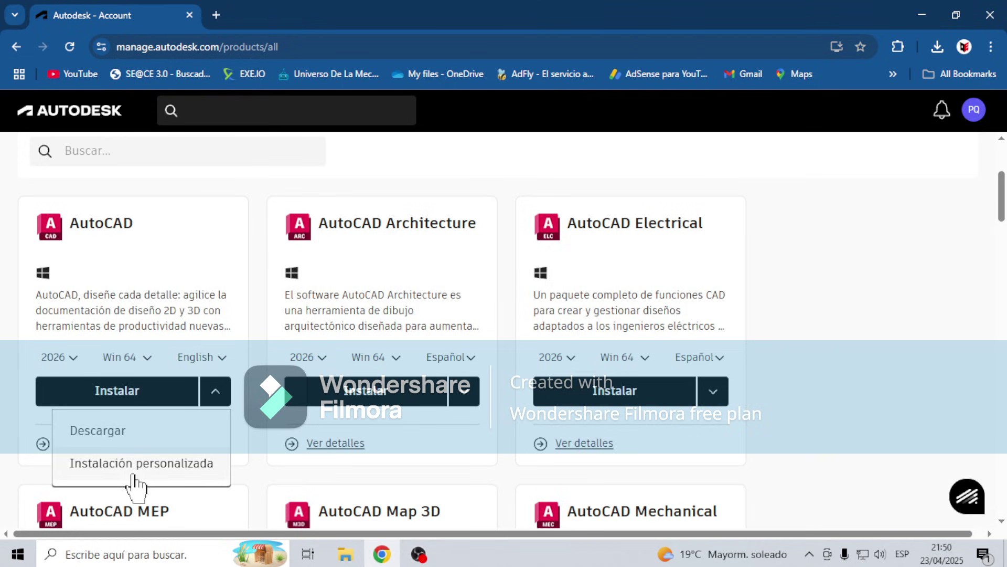
- Accept the terms and save AutoCAD_2026_0_1_English-US_en-US_setup_webinstall.exe to Escritorio
click(132, 399)
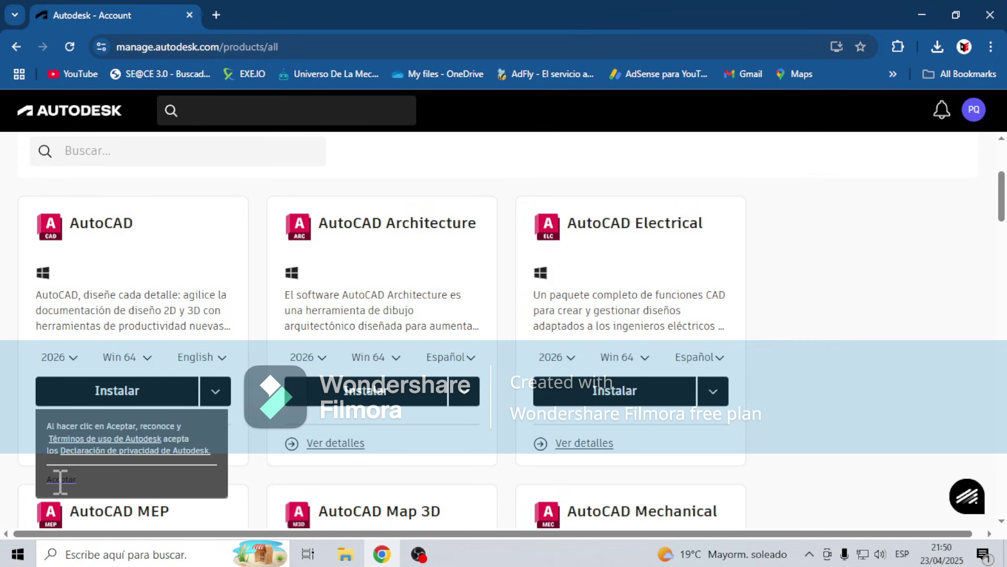
click(70, 480)
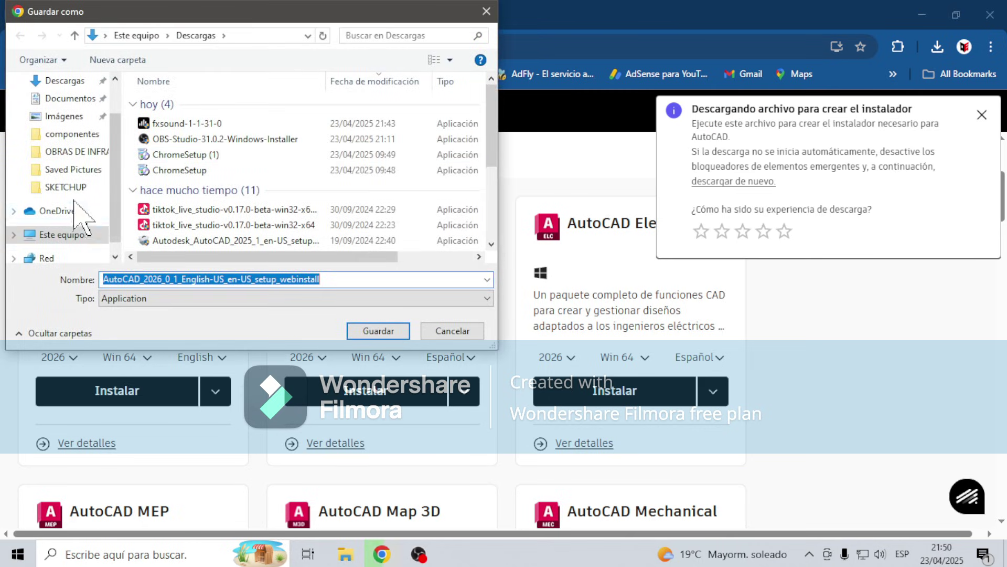
scroll(73, 160, up, 2)
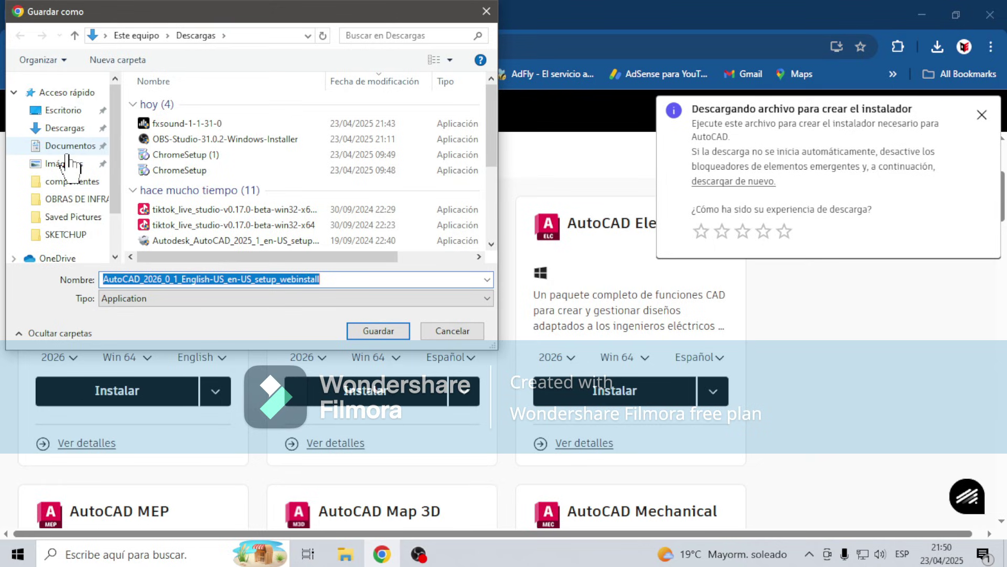
click(64, 111)
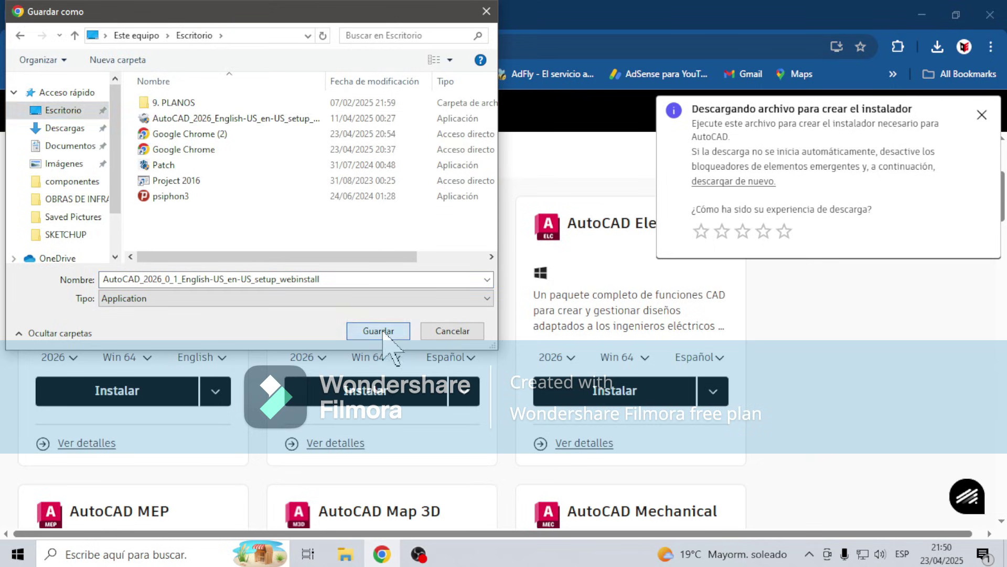
click(379, 333)
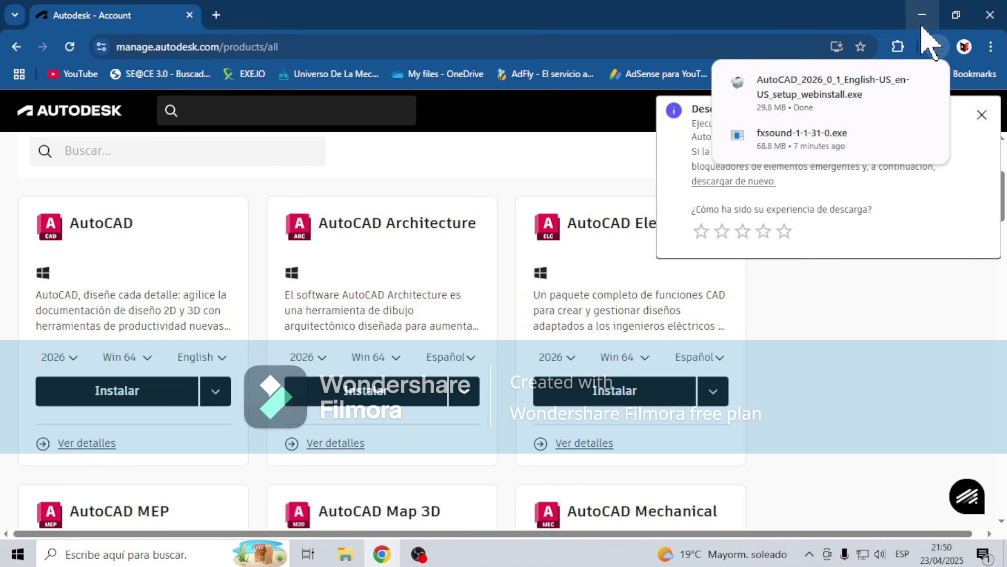
- Run the downloaded AutoCAD installer as administrator, then minimize Explorer and Chrome
mouse_move(832, 86)
click(898, 83)
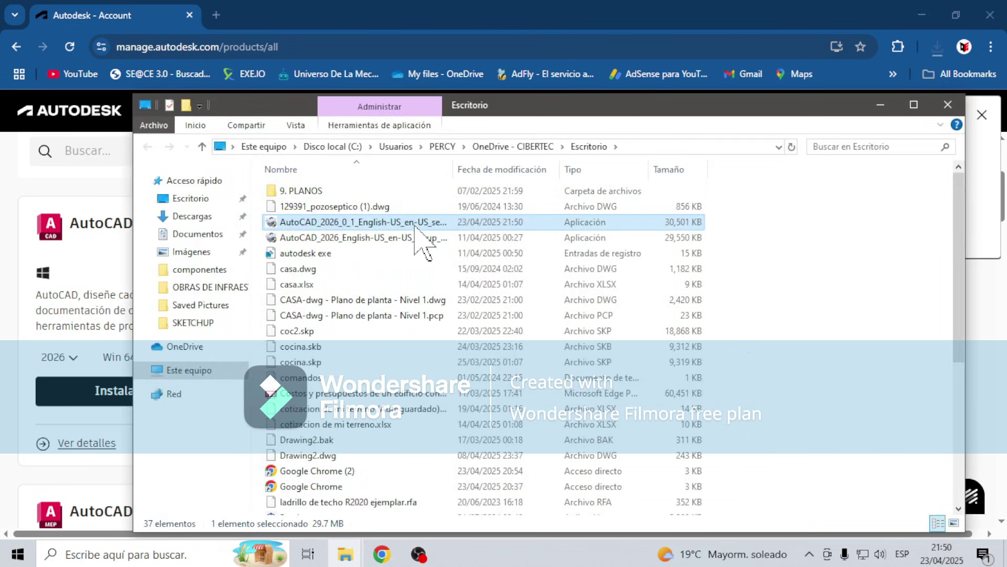
right_click(416, 227)
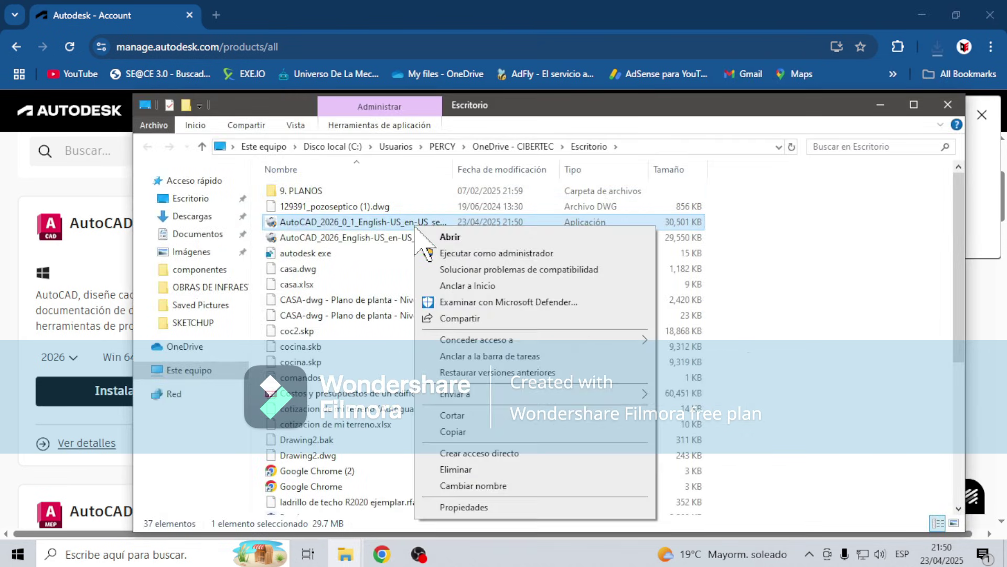
click(497, 254)
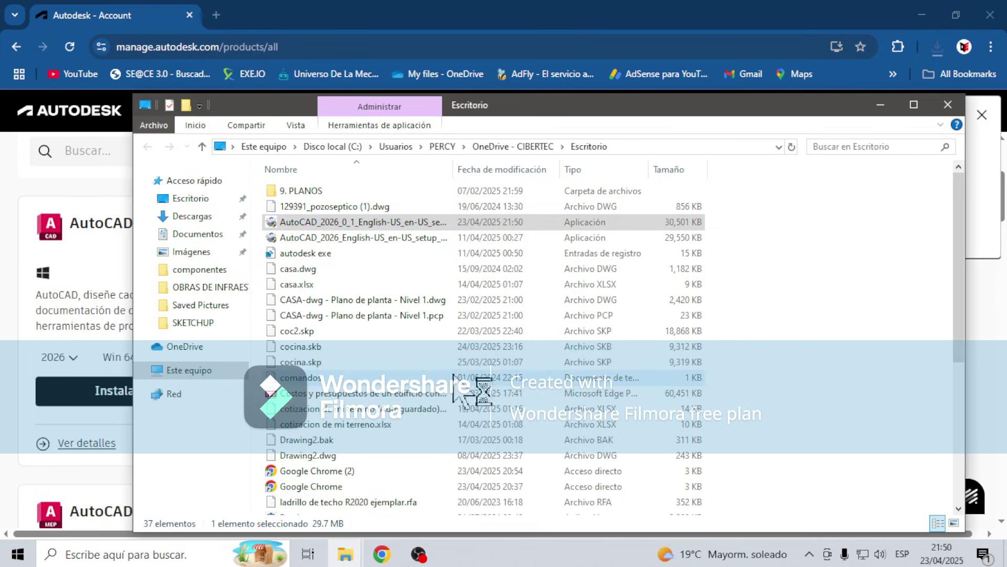
click(881, 105)
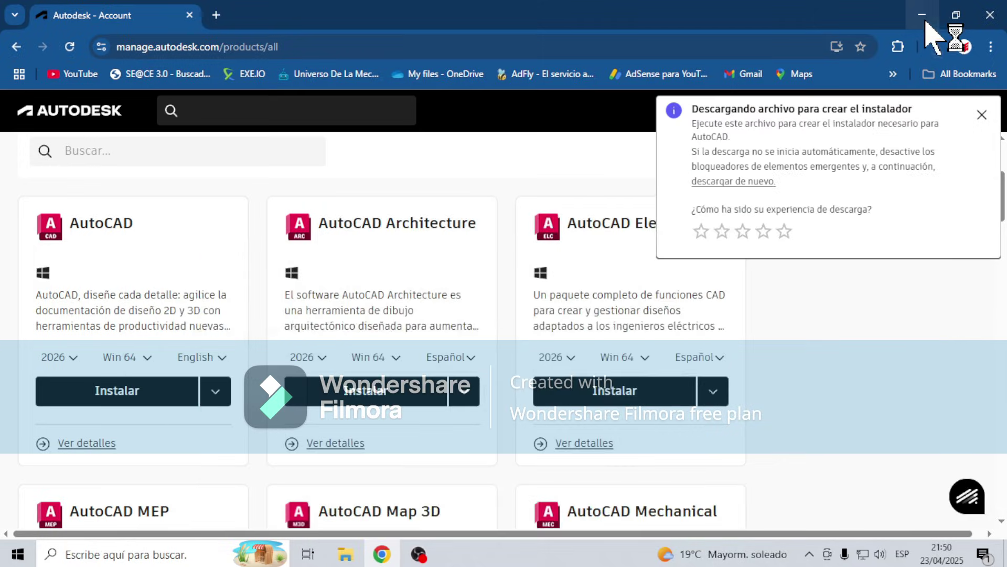
click(921, 15)
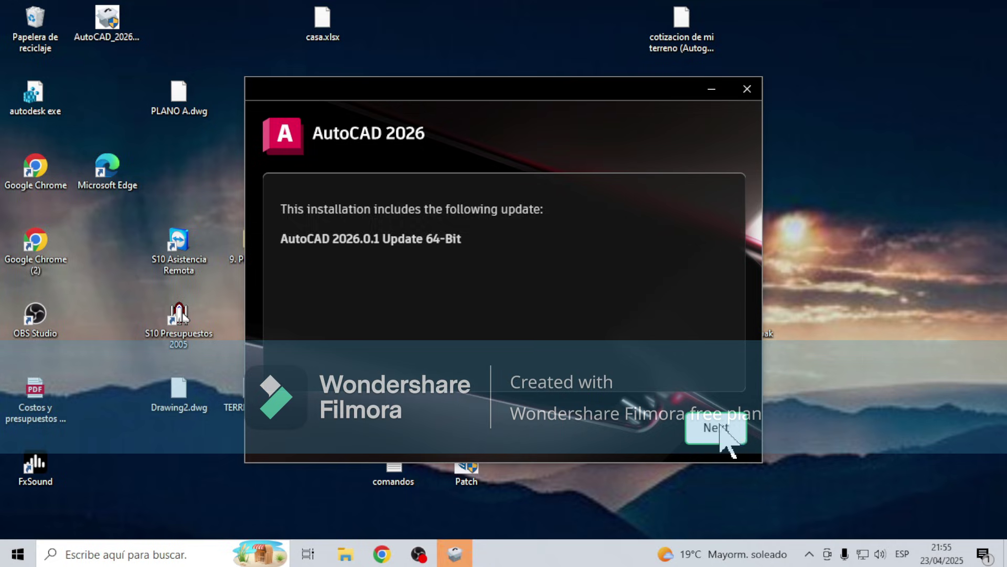
- Install AutoCAD 2026 to the default C:\Program Files\Autodesk and launch it when complete
click(720, 427)
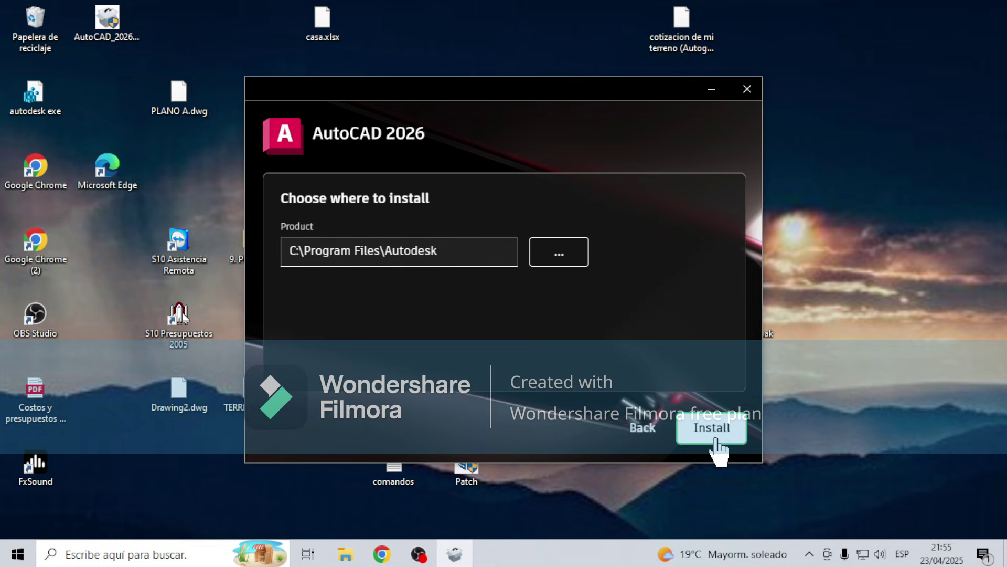
click(717, 441)
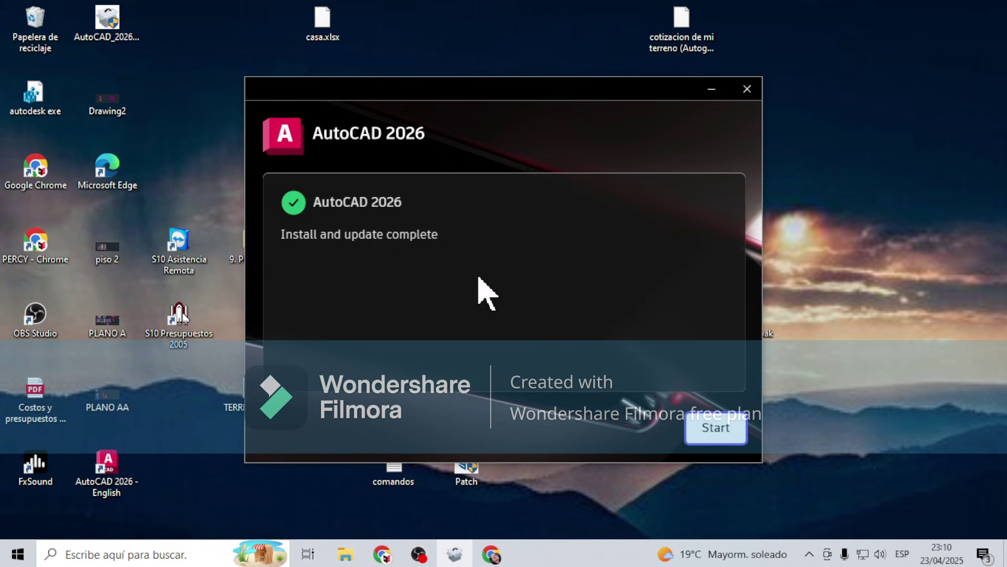
click(720, 433)
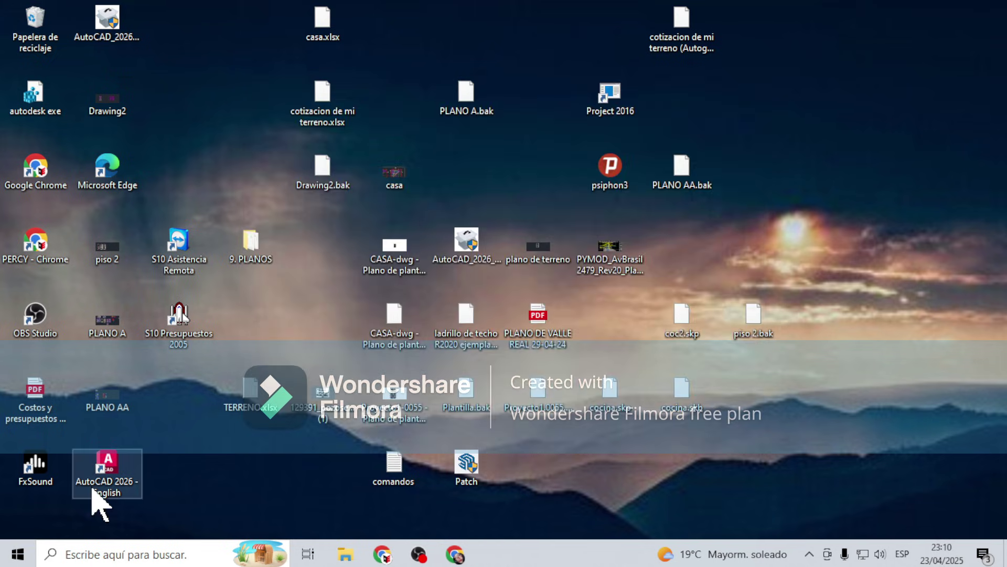
- Nudge the AutoCAD 2026 - English desktop shortcut and let AutoCAD open to the licensing dialog
mouse_move(99, 480)
mouse_down()
mouse_move(177, 479)
mouse_move(109, 480)
mouse_up()
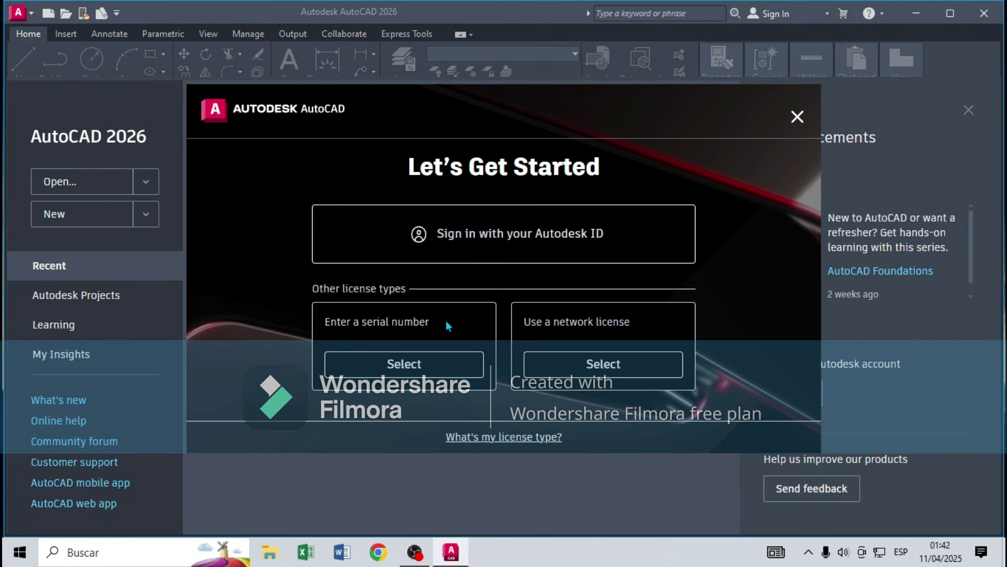
- Choose Autodesk ID sign-in and retry the sign-in in the browser
click(468, 240)
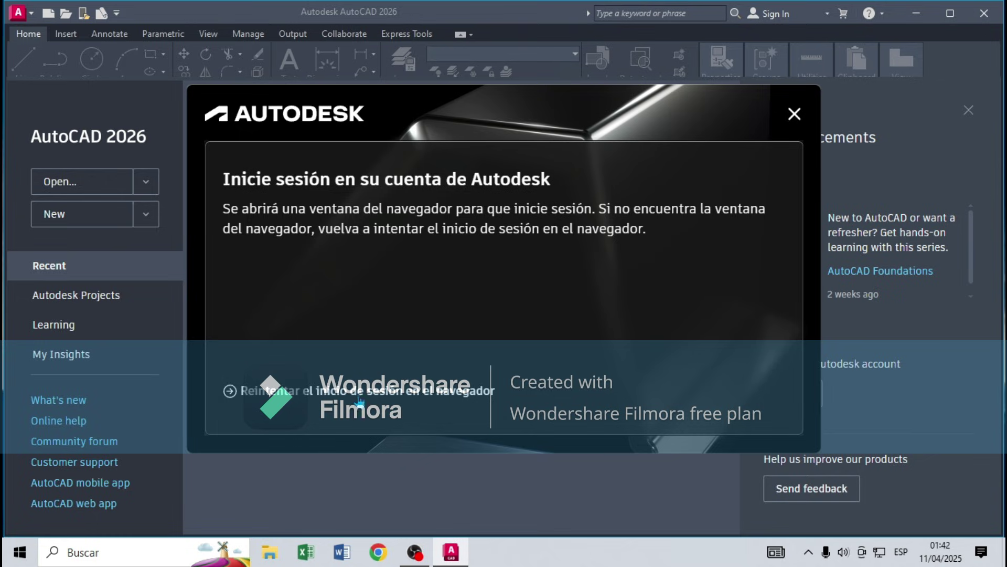
click(230, 391)
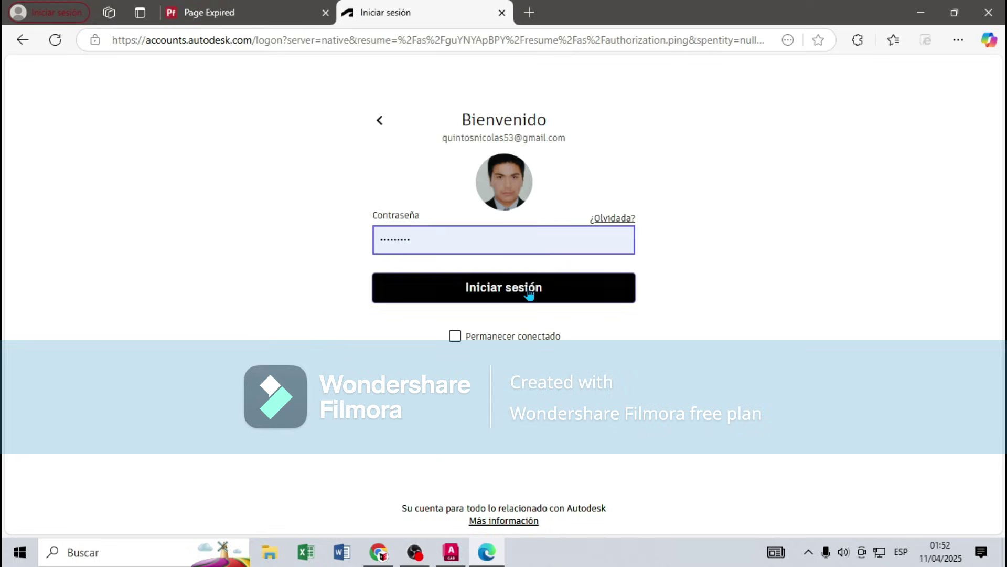
- Submit the entered account password, then choose Ir al producto to return to AutoCAD
click(526, 288)
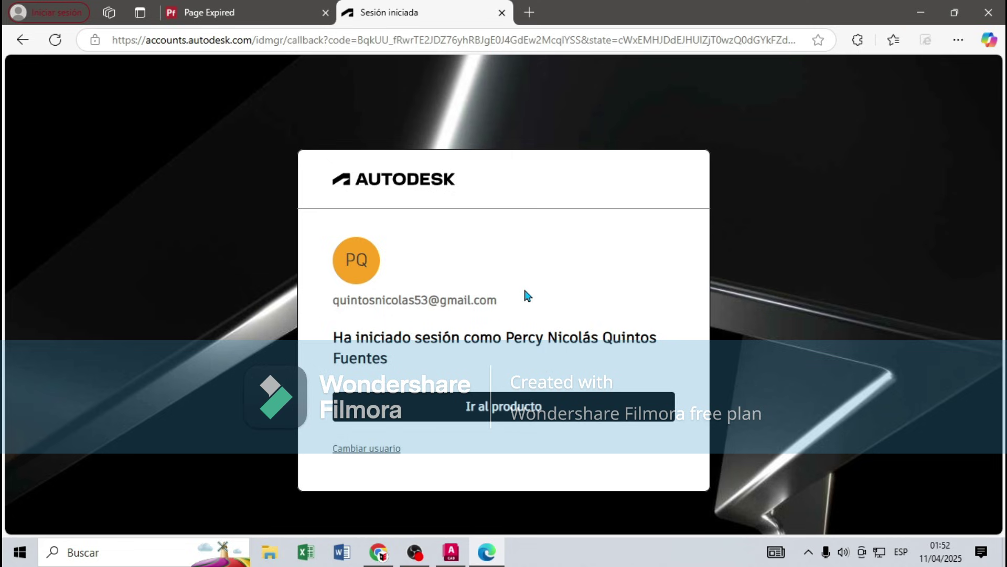
click(520, 414)
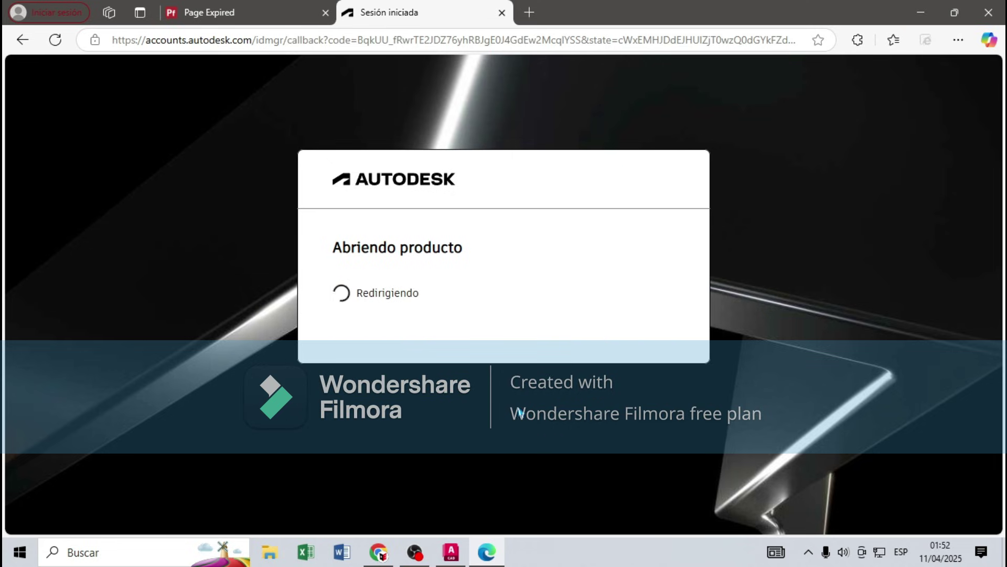